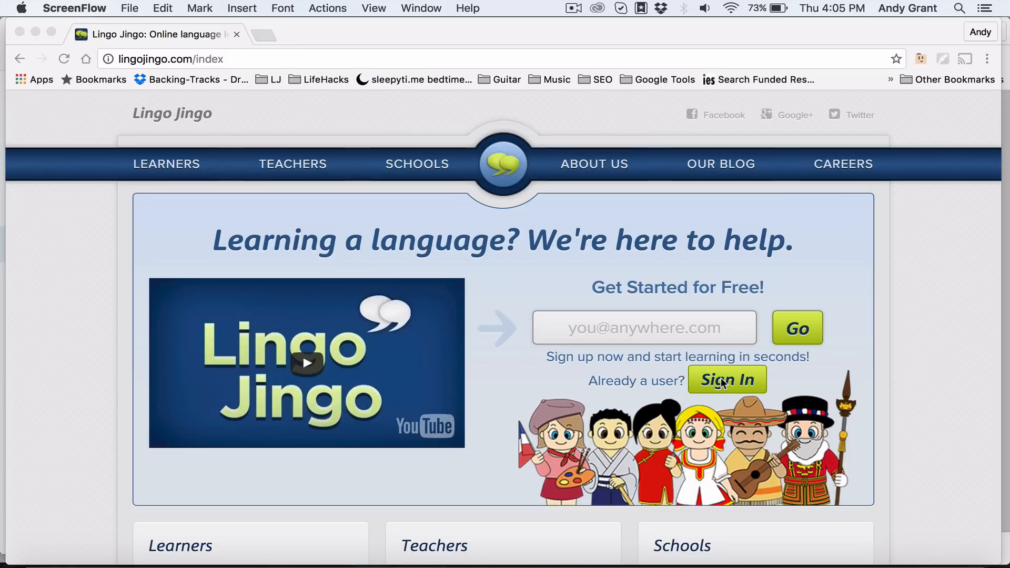
- Sign in to the teacher account, decline saving the password for this site, and dismiss the welcome message
left_click(917, 397)
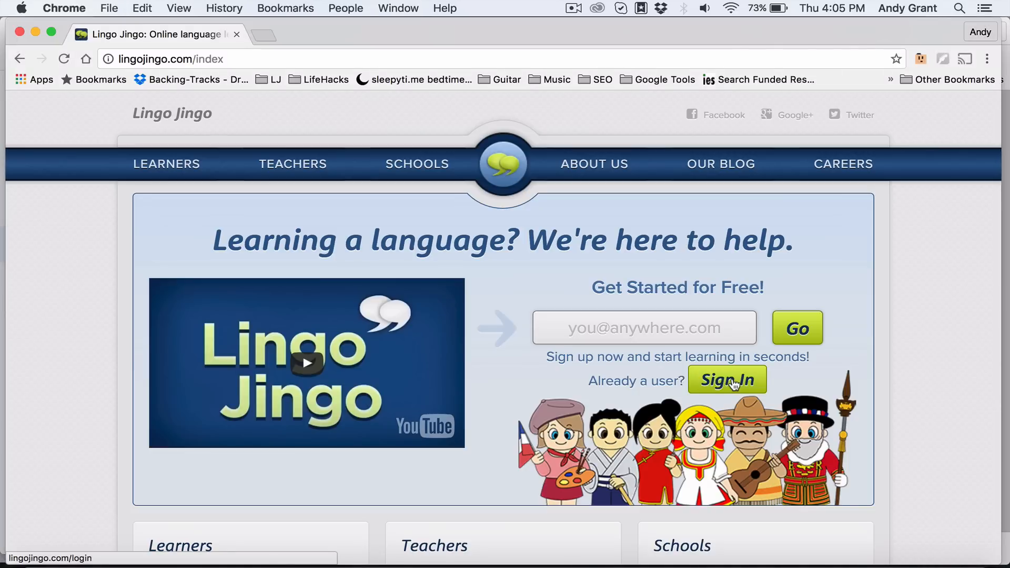
left_click(735, 384)
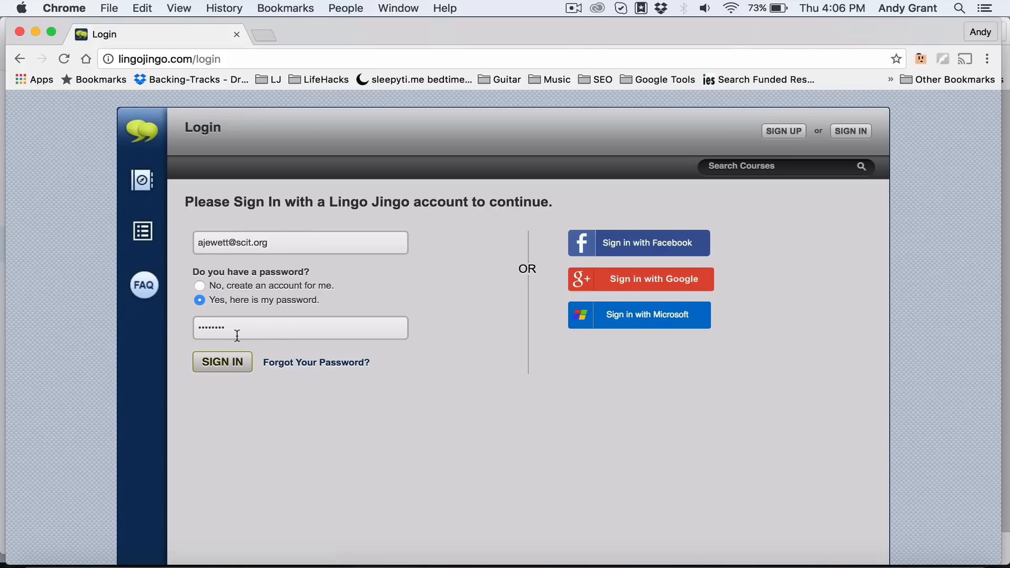
left_click(223, 368)
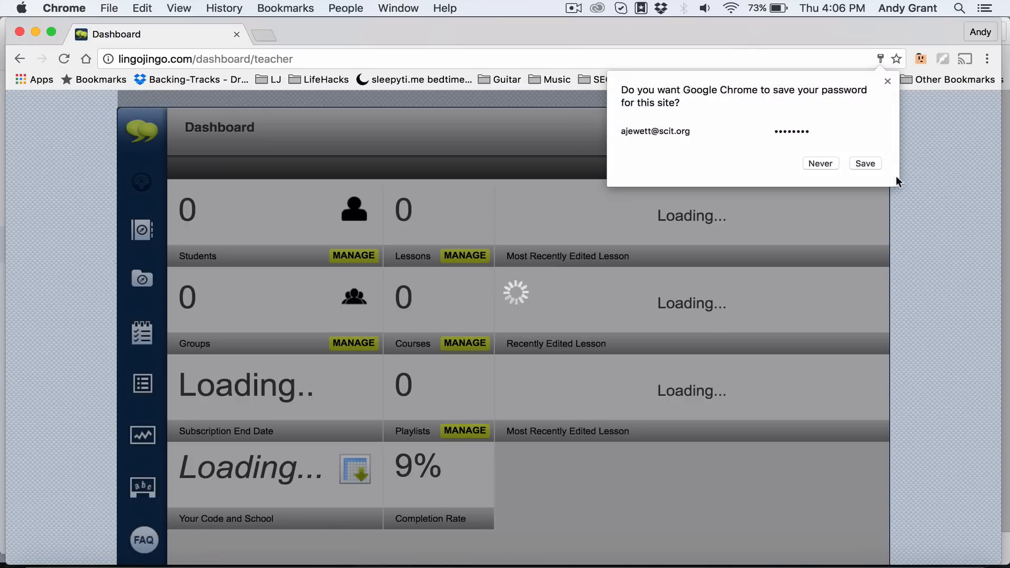
left_click(821, 165)
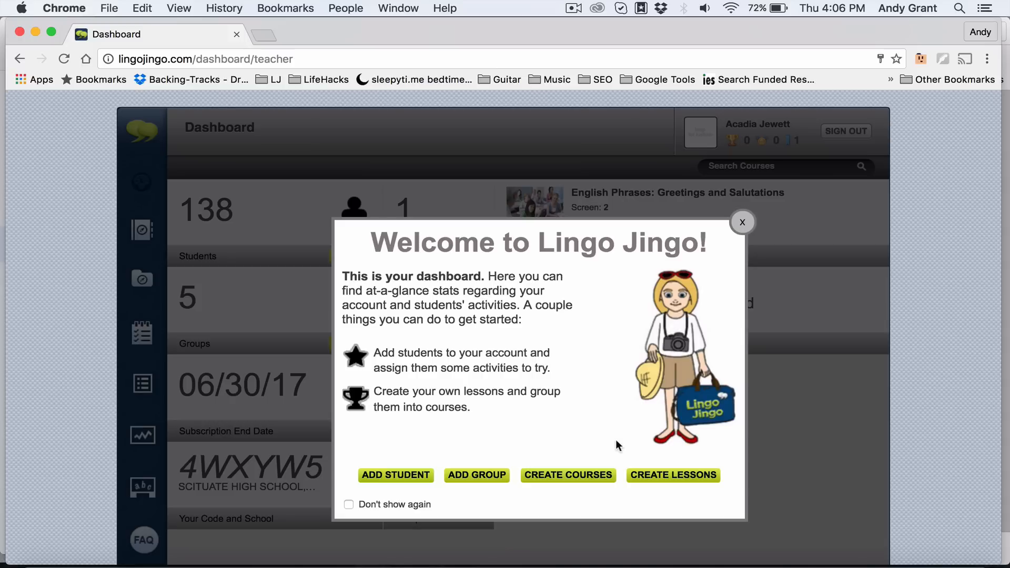
left_click(741, 224)
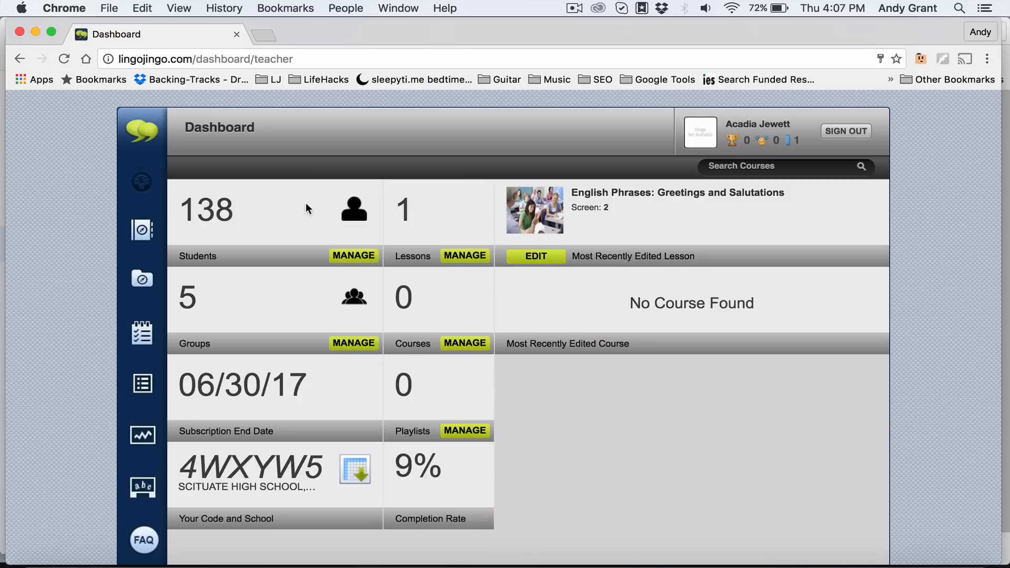
- Open student management from the dashboard and look through the first page of the student list
left_click(345, 257)
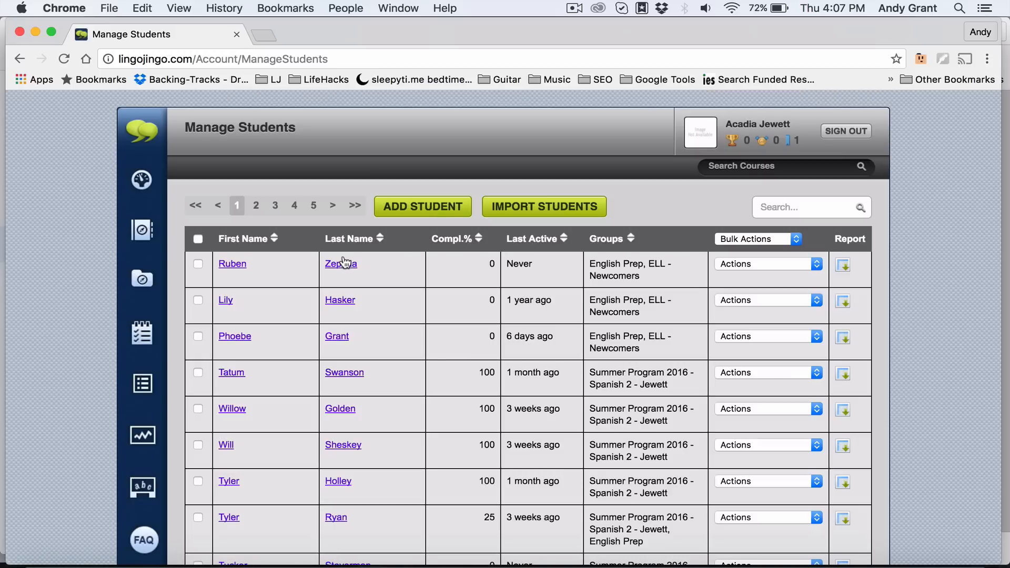
scroll(878, 421, "down", 1)
scroll(878, 422, "down", 1)
scroll(878, 422, "up", 1)
scroll(878, 422, "down", 2)
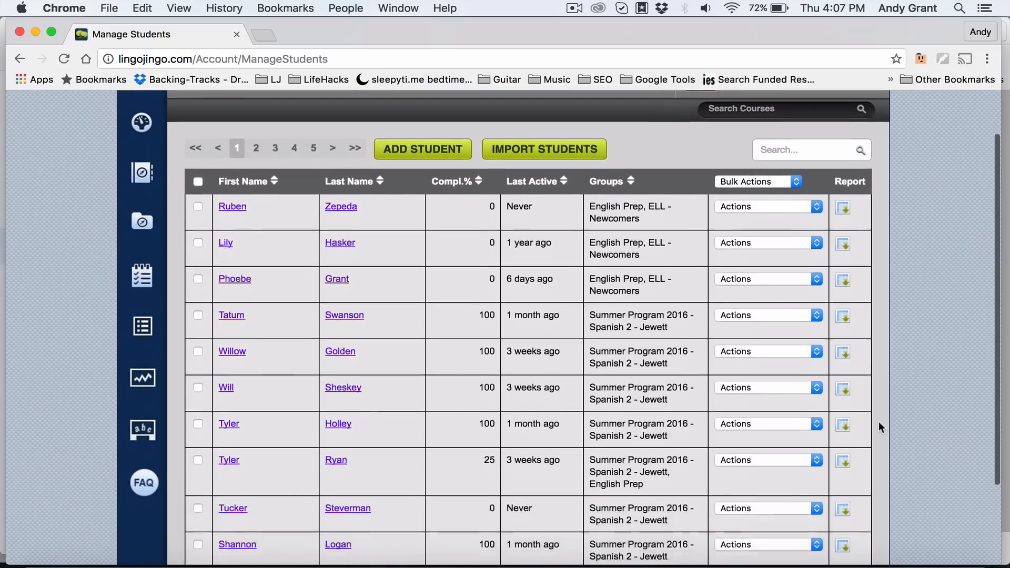
scroll(878, 422, "down", 1)
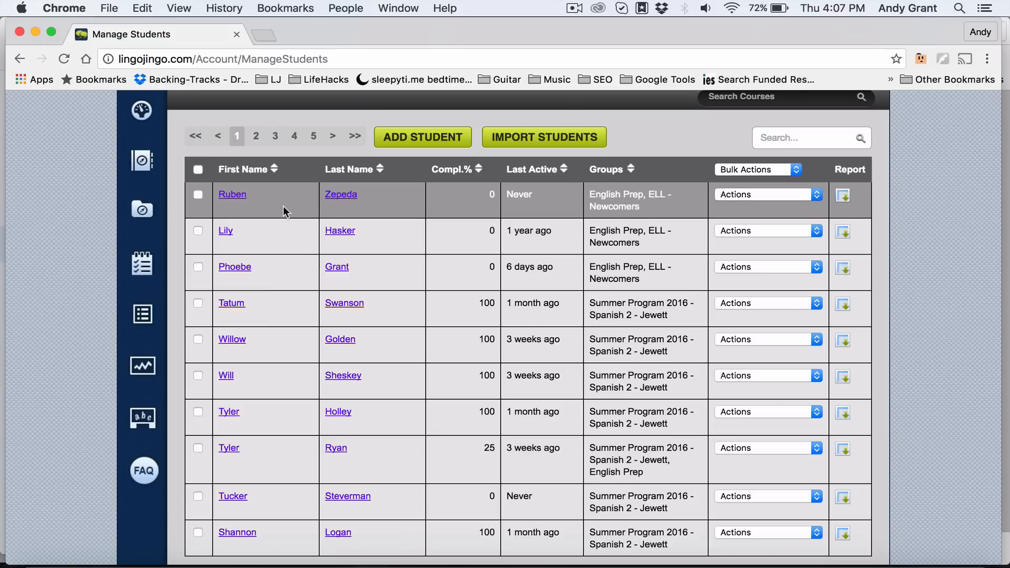
- Open a blank Add Student form, review its fields, and return to the student list without saving
left_click(427, 138)
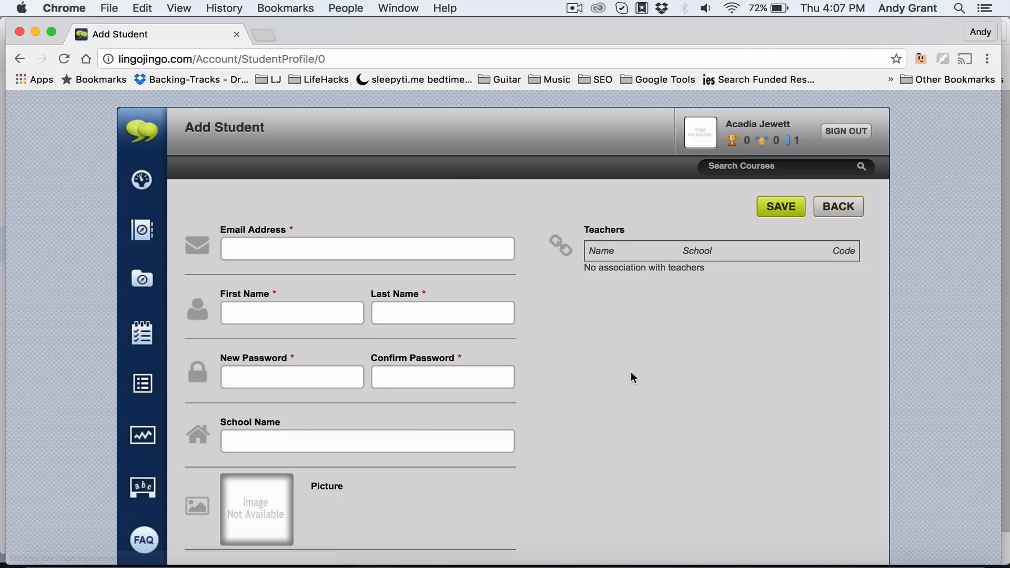
scroll(631, 372, "down", 1)
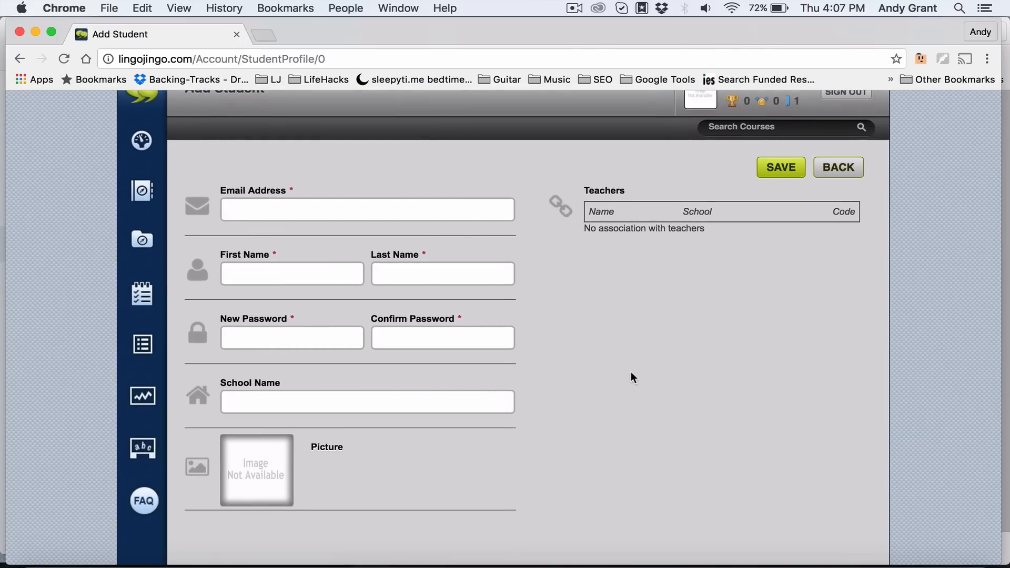
left_click(451, 207)
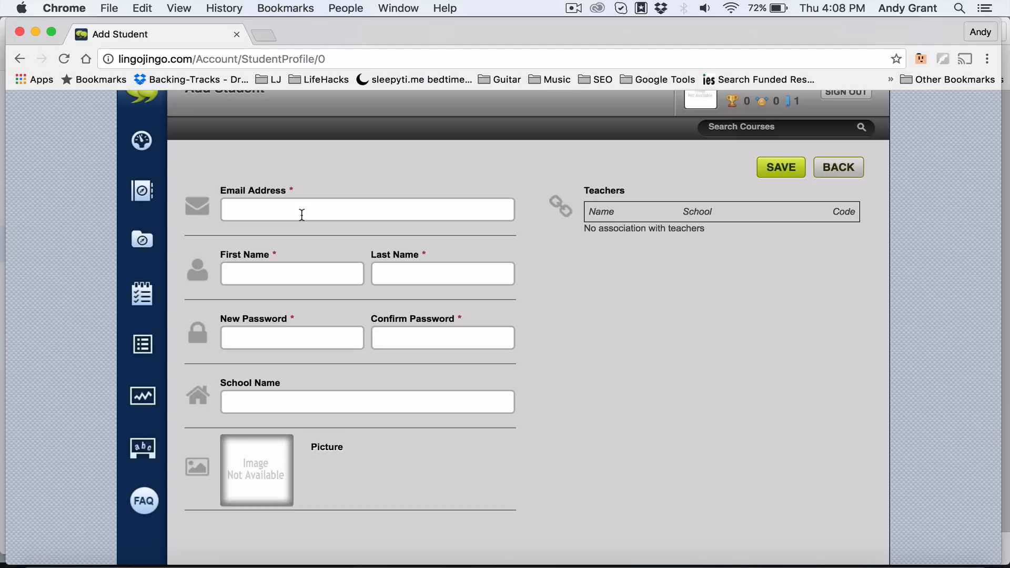
left_click(839, 173)
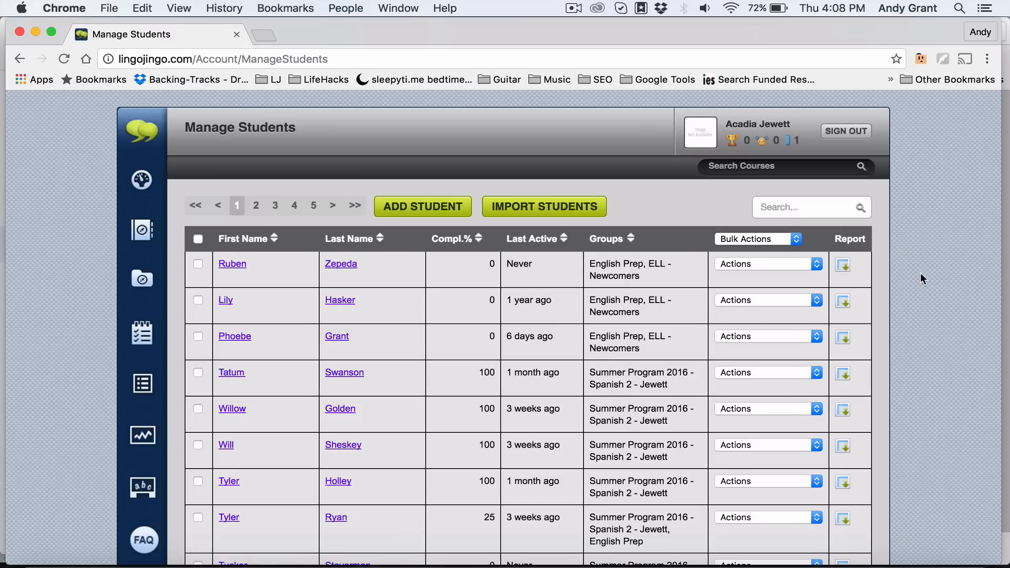
- View the profile of the second student in the list and return to the student list
scroll(916, 310, "down", 2)
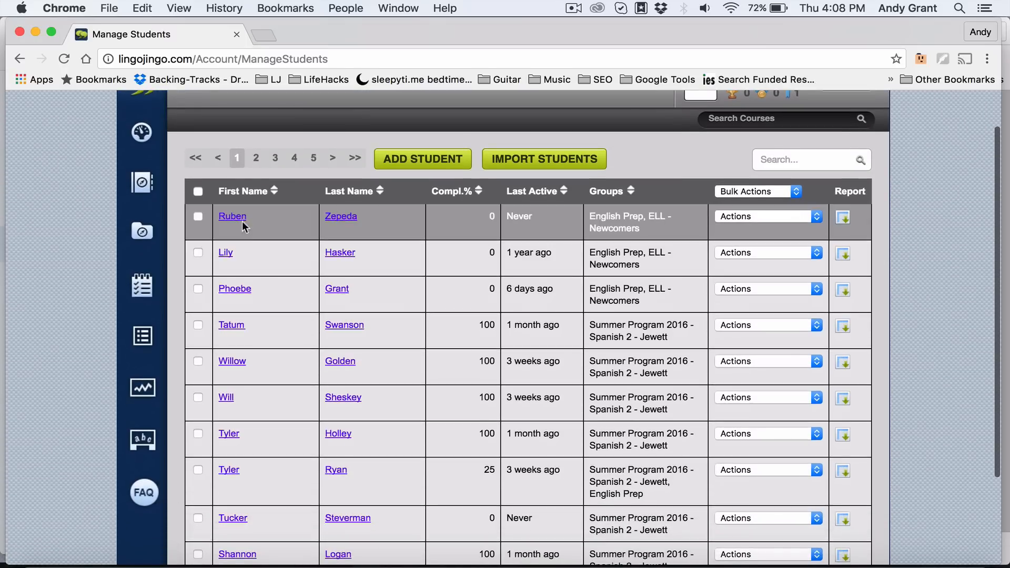
left_click(226, 253)
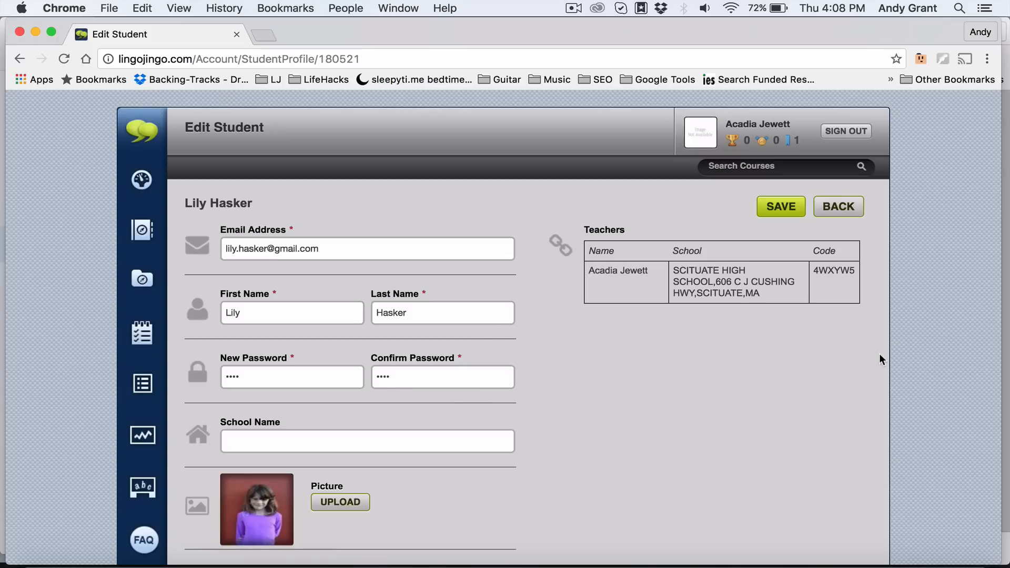
left_click(837, 211)
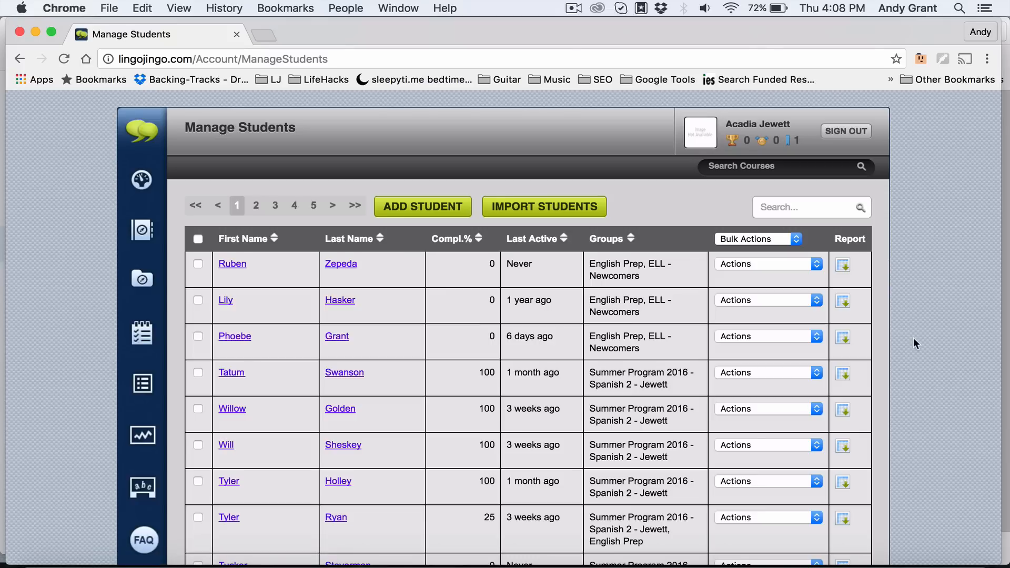
- View the Import Students options and cancel without choosing a file
scroll(903, 364, "down", 2)
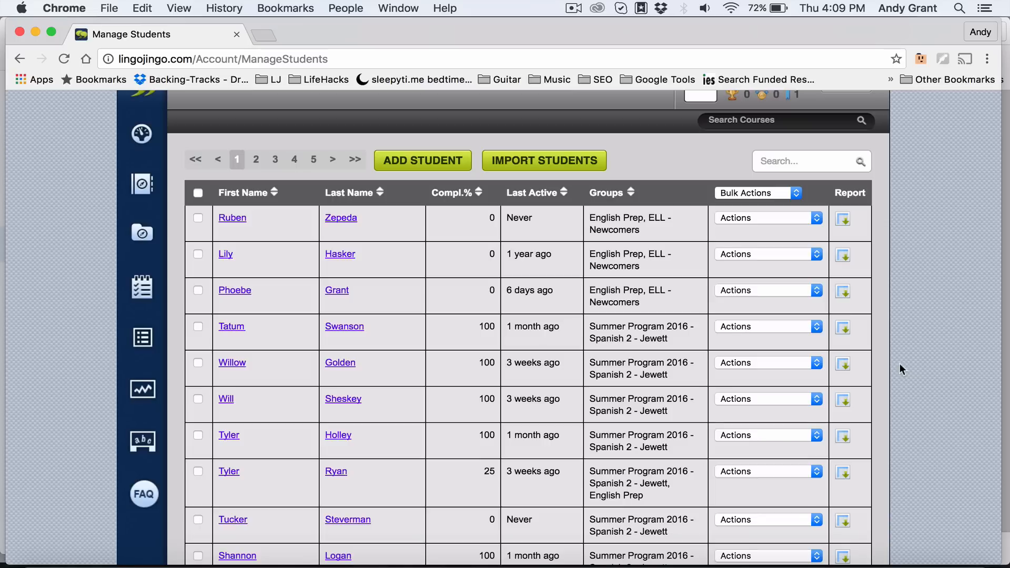
left_click(530, 157)
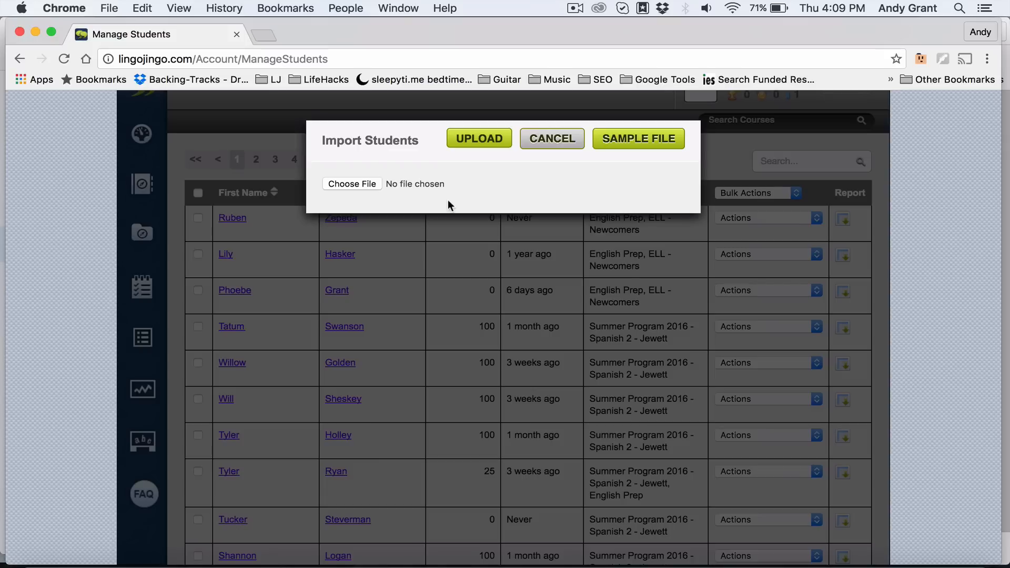
left_click(552, 140)
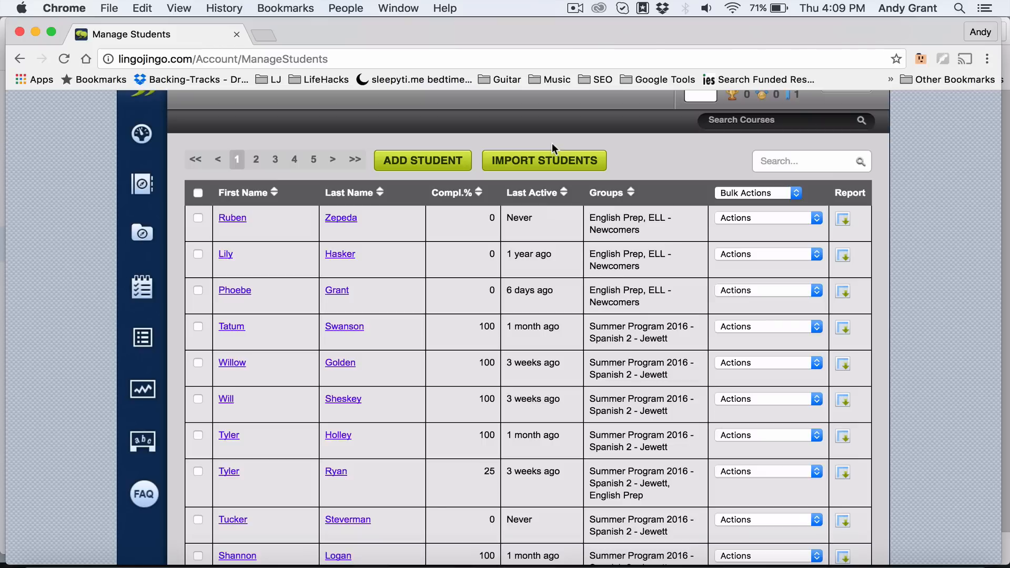
- Switch from student management to the Manage Groups page
scroll(894, 345, "up", 2)
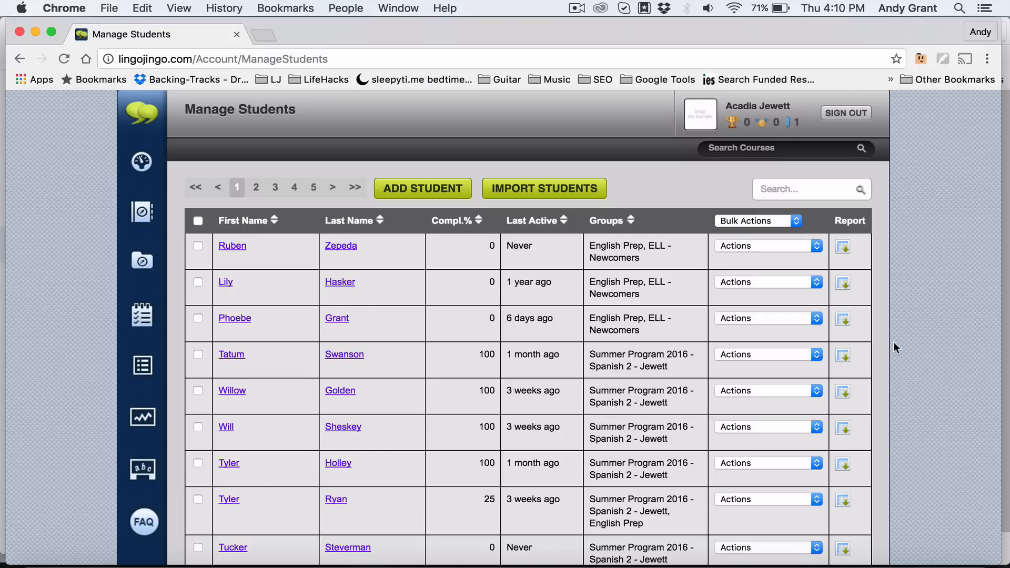
scroll(904, 213, "up", 1)
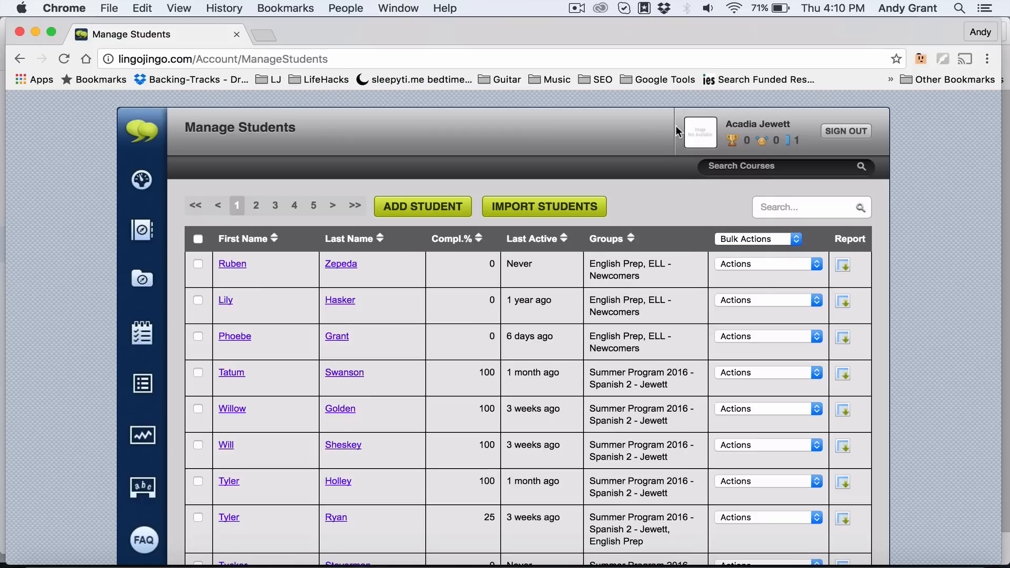
left_click(695, 129)
mouse_move(154, 136)
mouse_move(709, 132)
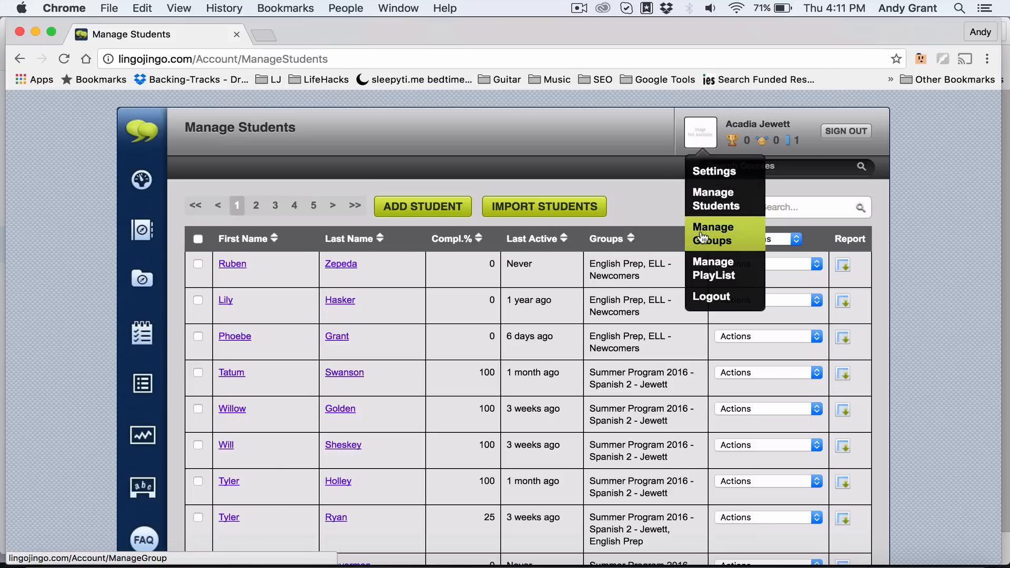
left_click(745, 238)
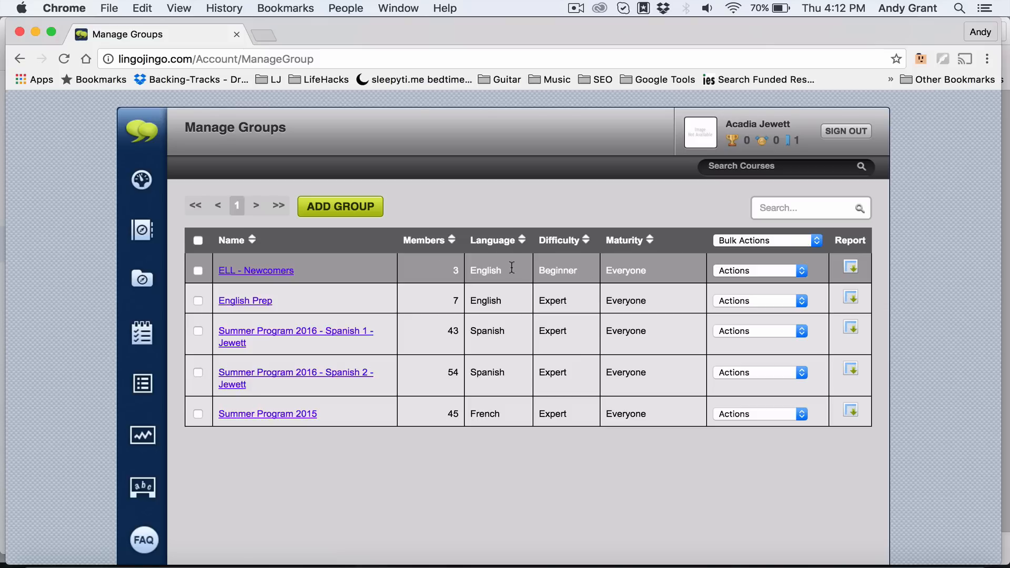
- Open the ELL - Newcomers group for editing and look over its settings and assigned courses
left_click(268, 271)
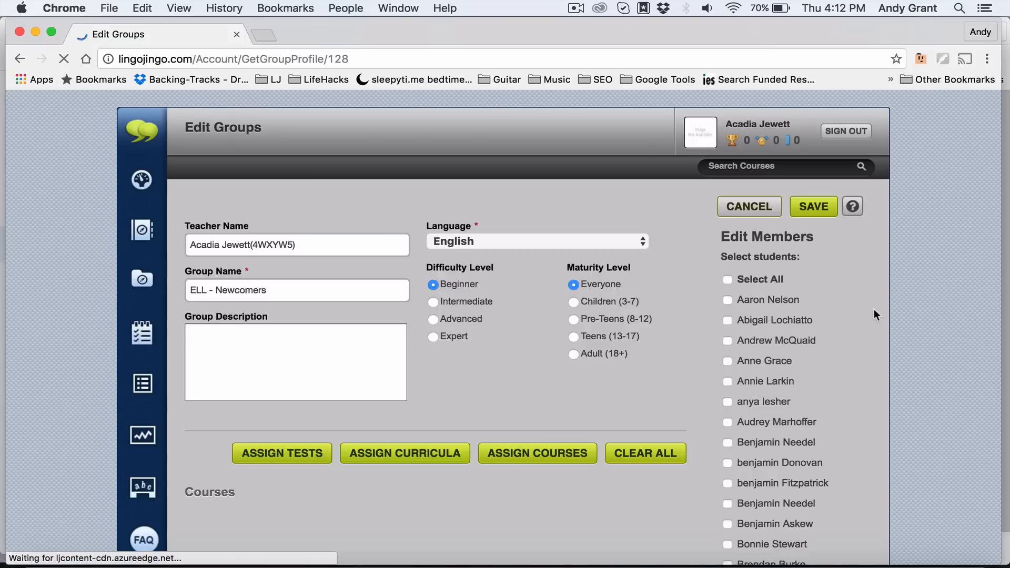
scroll(875, 336, "down", 15)
scroll(875, 335, "up", 12)
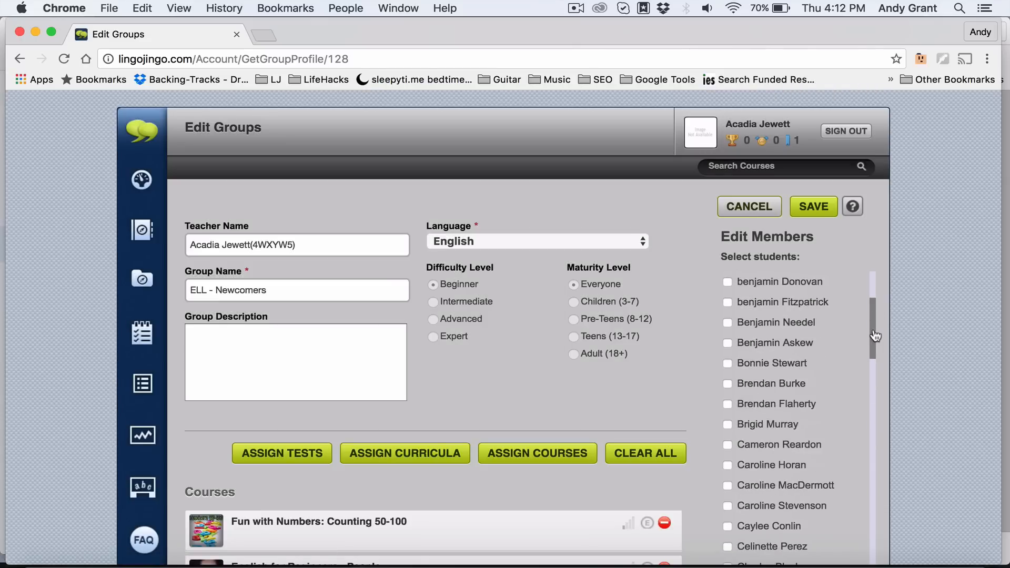
scroll(915, 359, "down", 2)
scroll(914, 358, "up", 2)
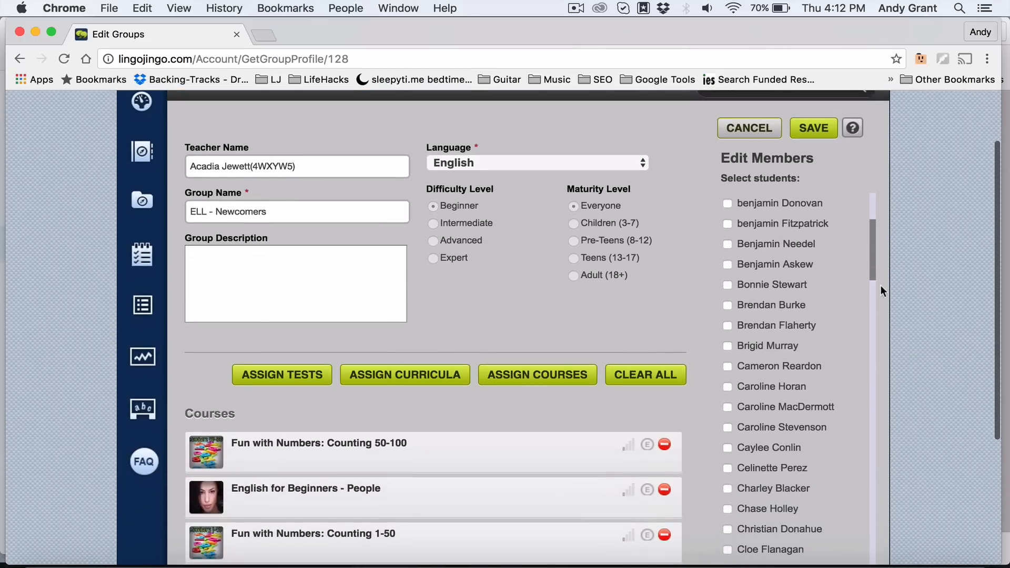
- Examine which students are selected as members of the ELL - Newcomers group, keeping the existing membership
left_click_drag(875, 277, 868, 467)
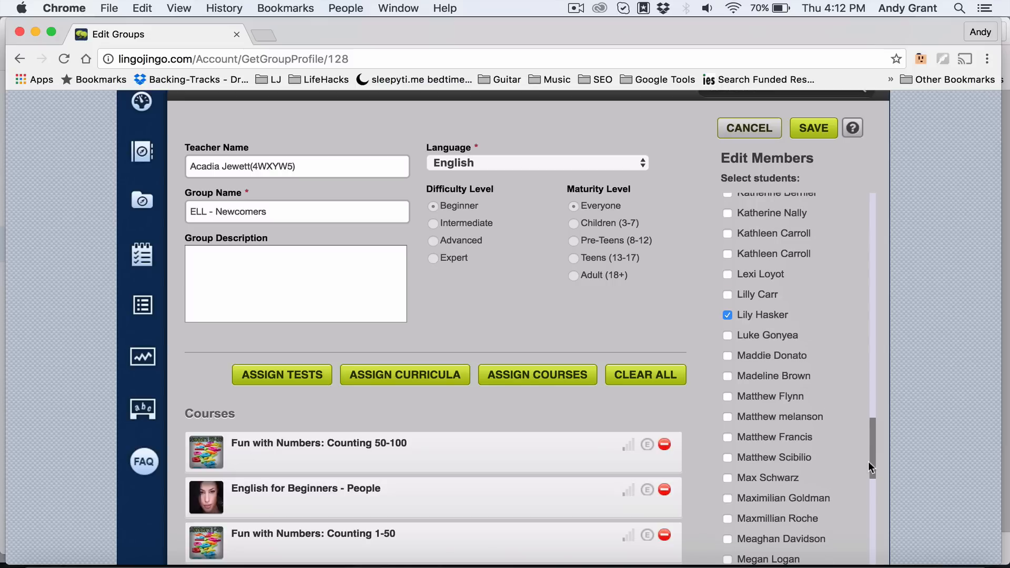
left_click(727, 376)
left_click(726, 376)
left_click_drag(873, 457, 876, 544)
left_click(727, 491)
scroll(960, 367, "up", 1)
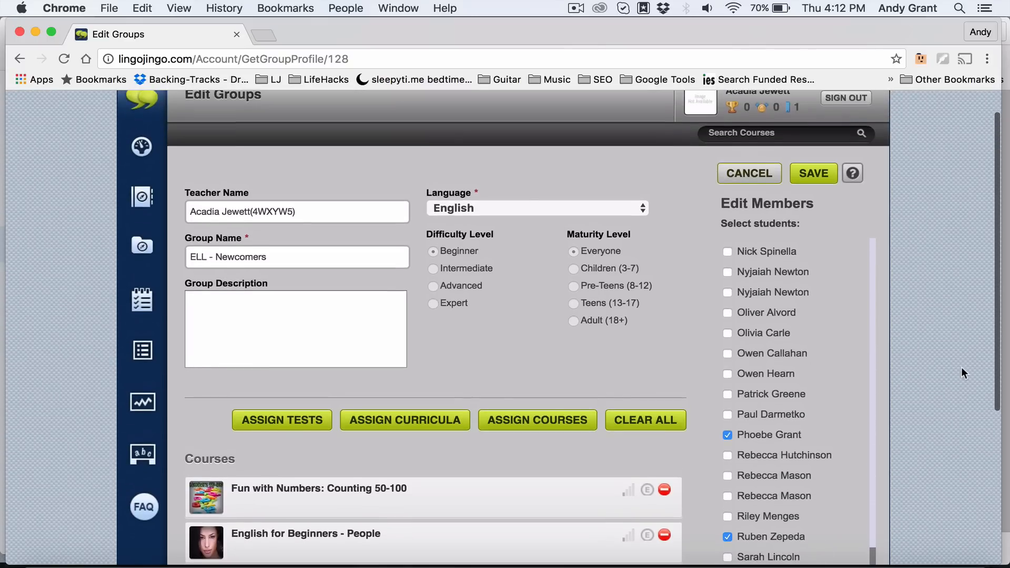
- Review the group's assigned courses and open the course selection for assigning more
scroll(960, 367, "down", 5)
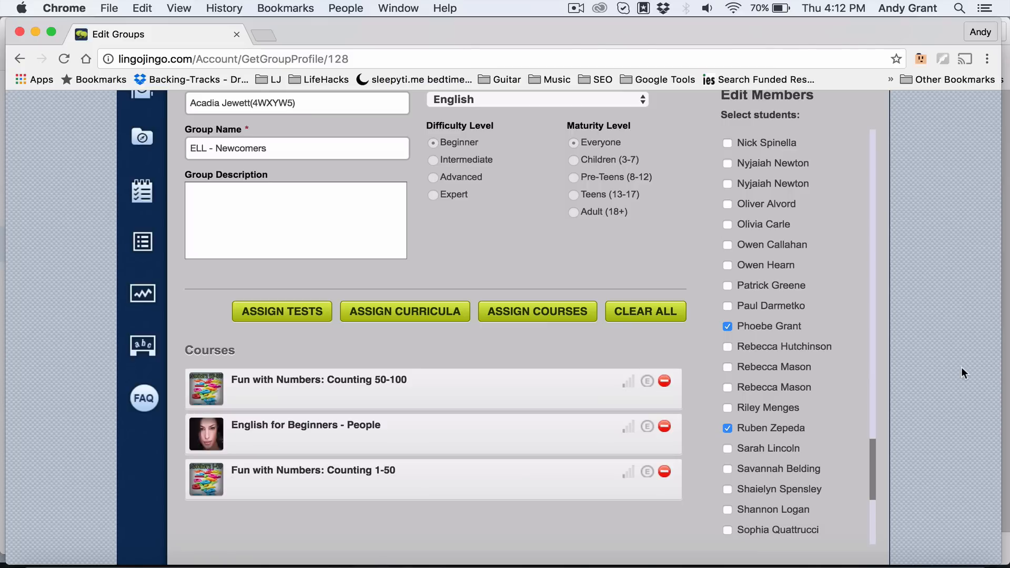
scroll(961, 367, "up", 1)
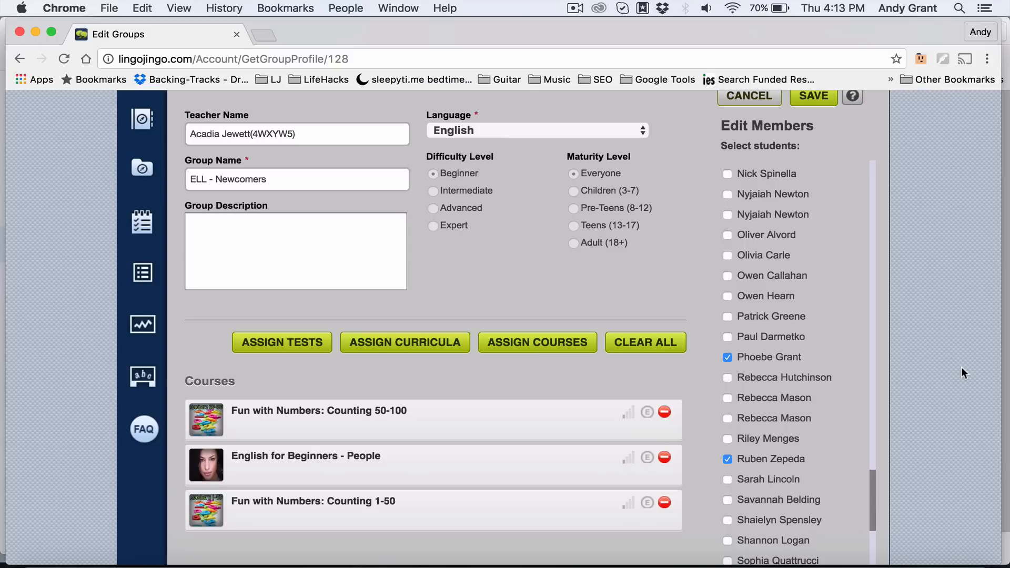
scroll(961, 367, "up", 1)
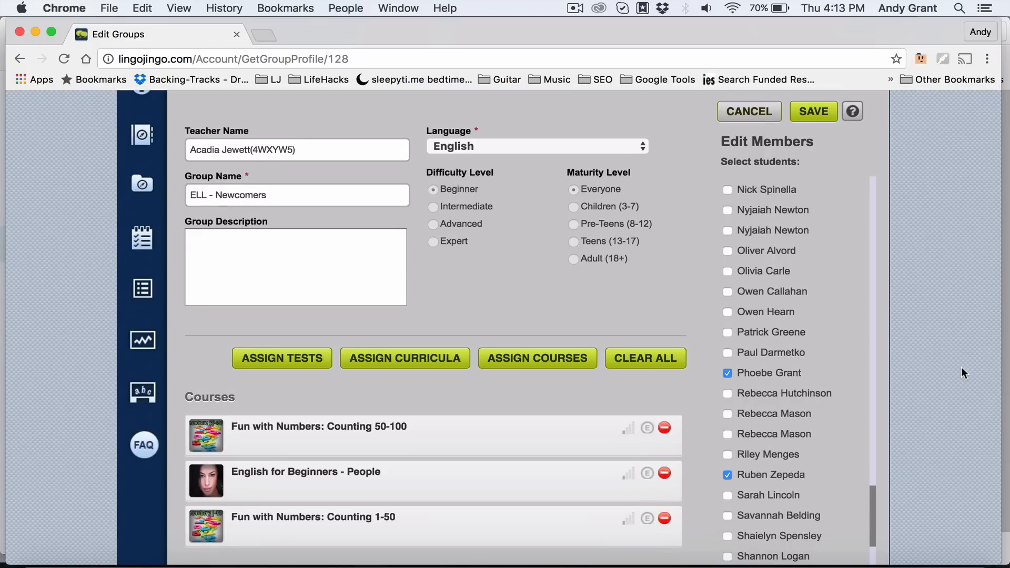
scroll(601, 276, "down", 2)
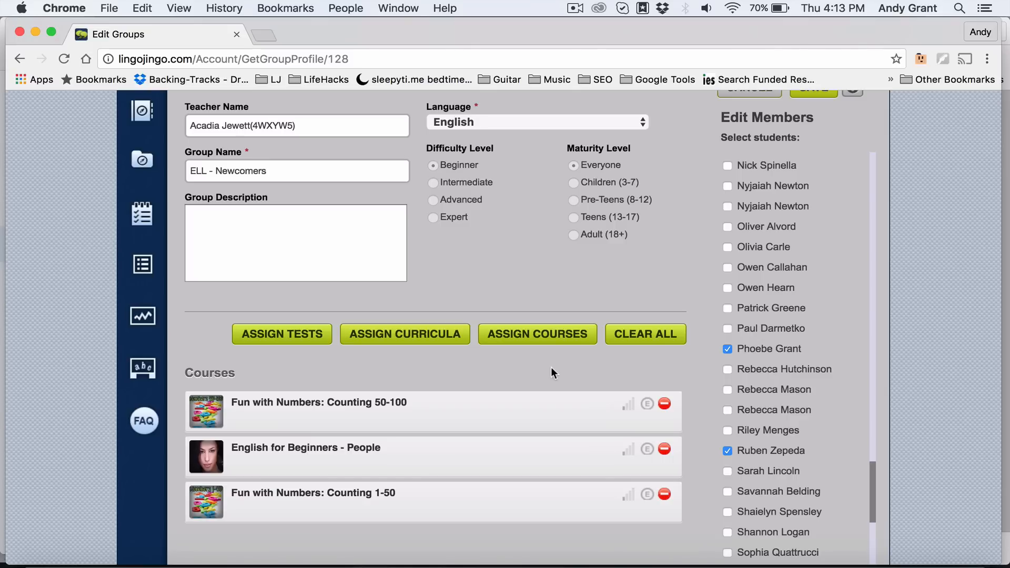
left_click(533, 341)
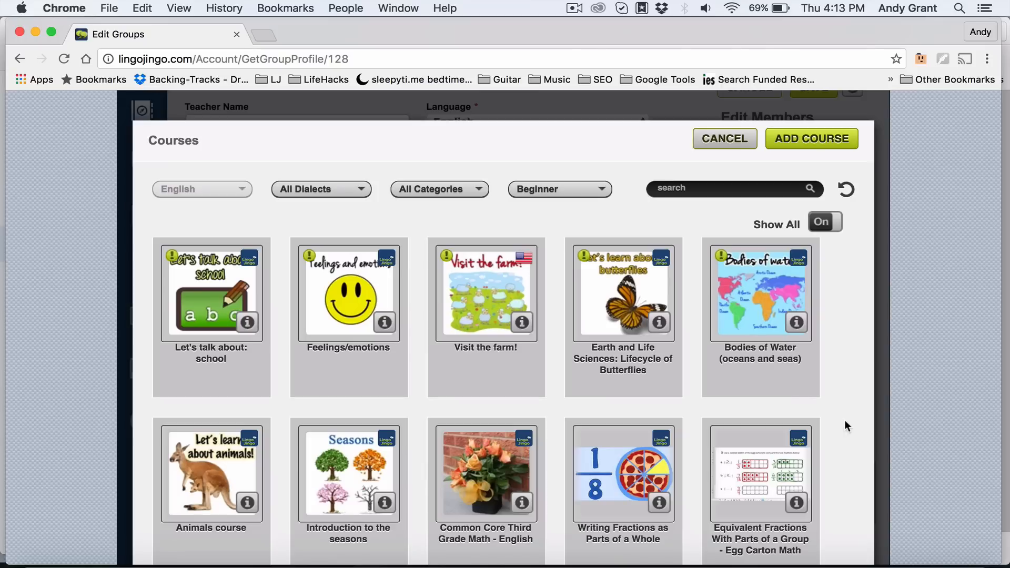
- Search the beginner English courses for "CCSS" and browse the matching courses
left_click(733, 189)
type("ccss")
key("Return")
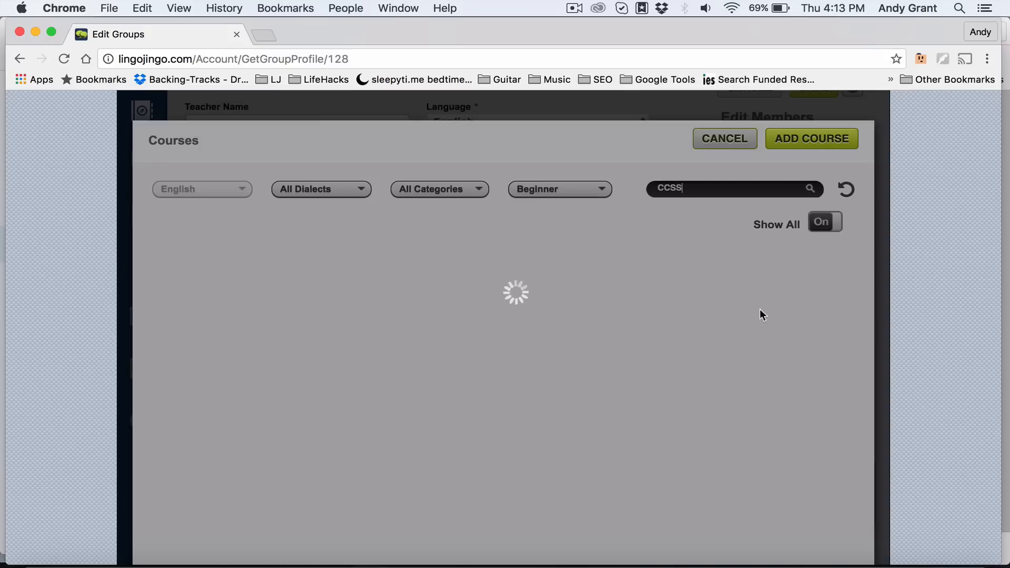
scroll(821, 436, "down", 2)
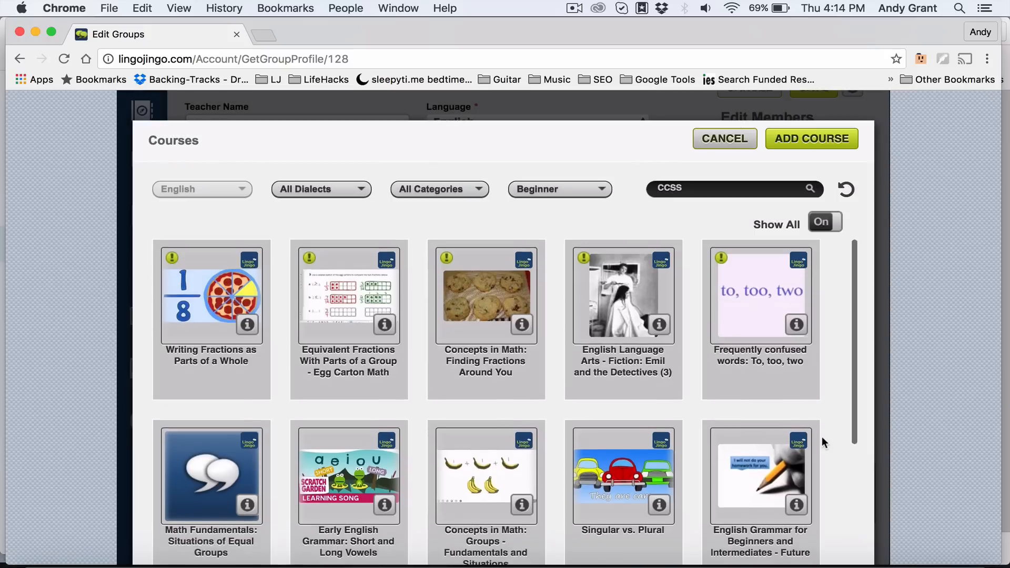
scroll(821, 437, "down", 4)
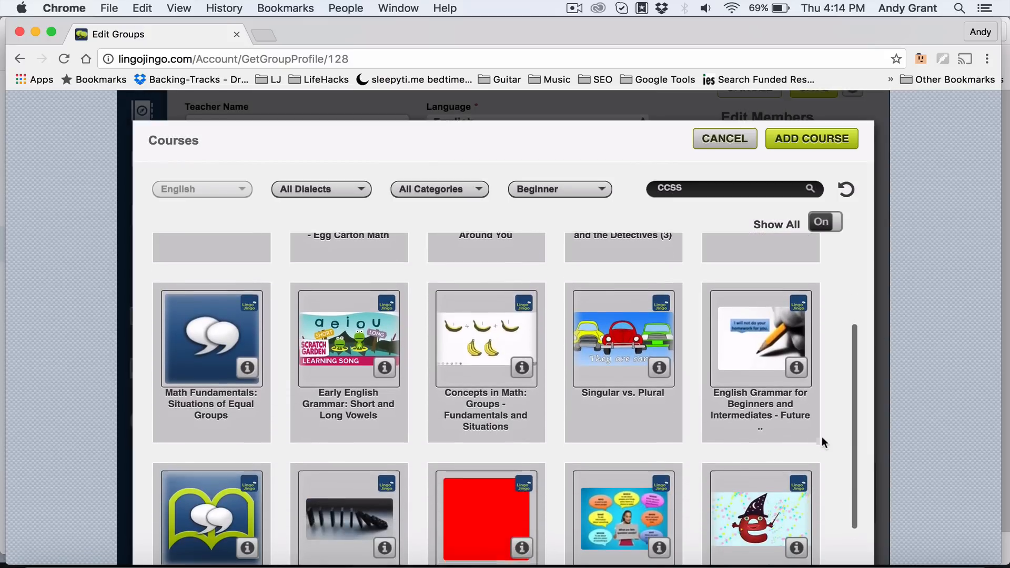
- Browse the remaining CCSS courses, and search the beginner courses for "Earth Science"
scroll(822, 436, "down", 2)
scroll(821, 436, "down", 1)
scroll(689, 445, "down", 3)
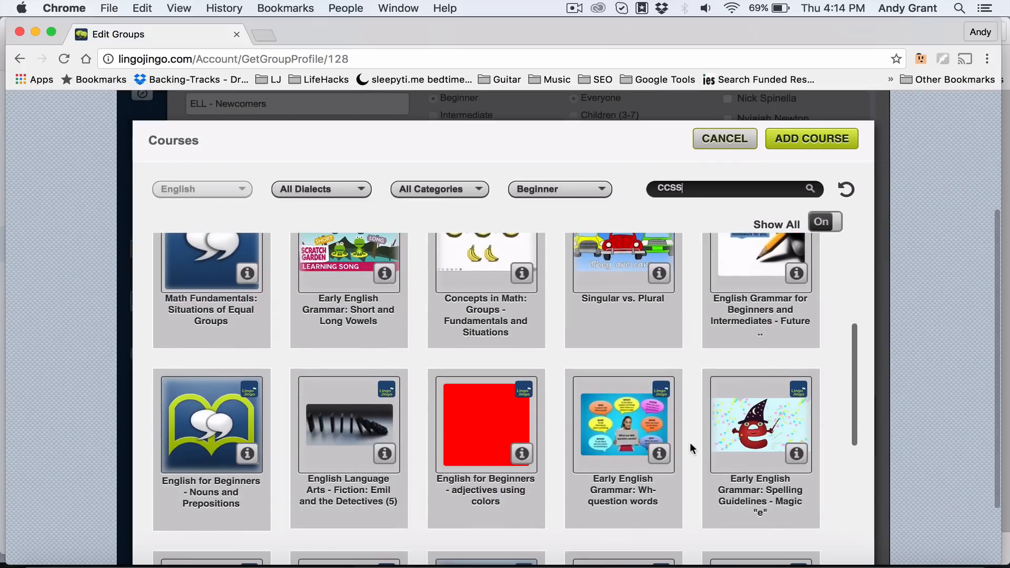
scroll(689, 444, "up", 1)
double_click(668, 187)
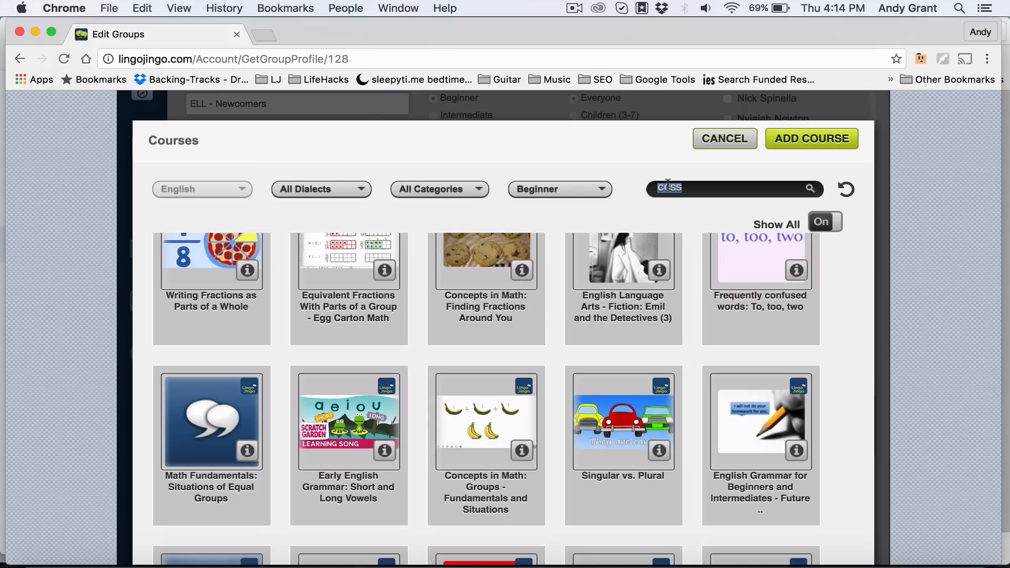
type("Earth Science")
key("Return")
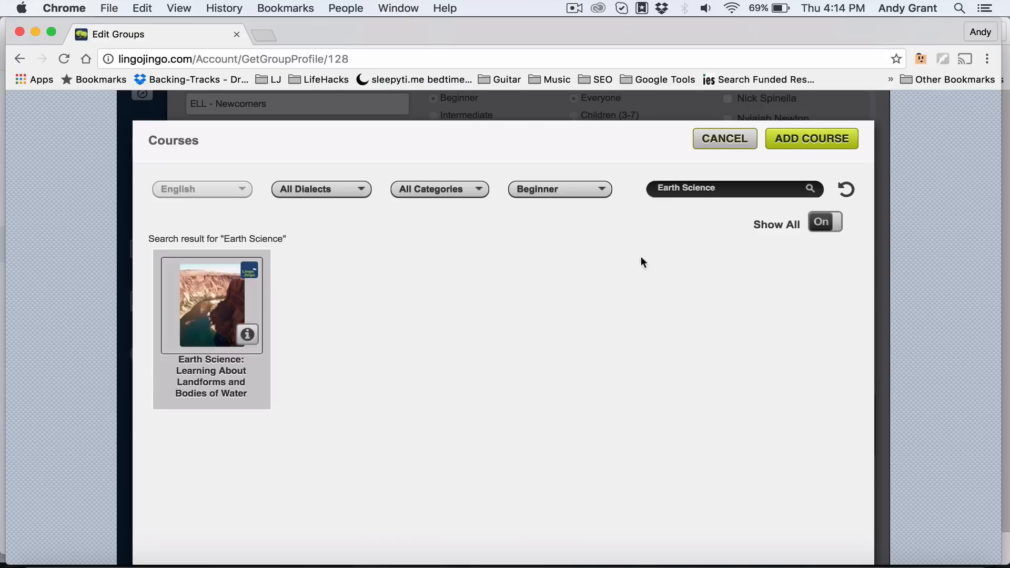
- Clear the course search and reset the filters to browse all English courses by date
triple_click(744, 187)
key("BackSpace")
left_click(844, 188)
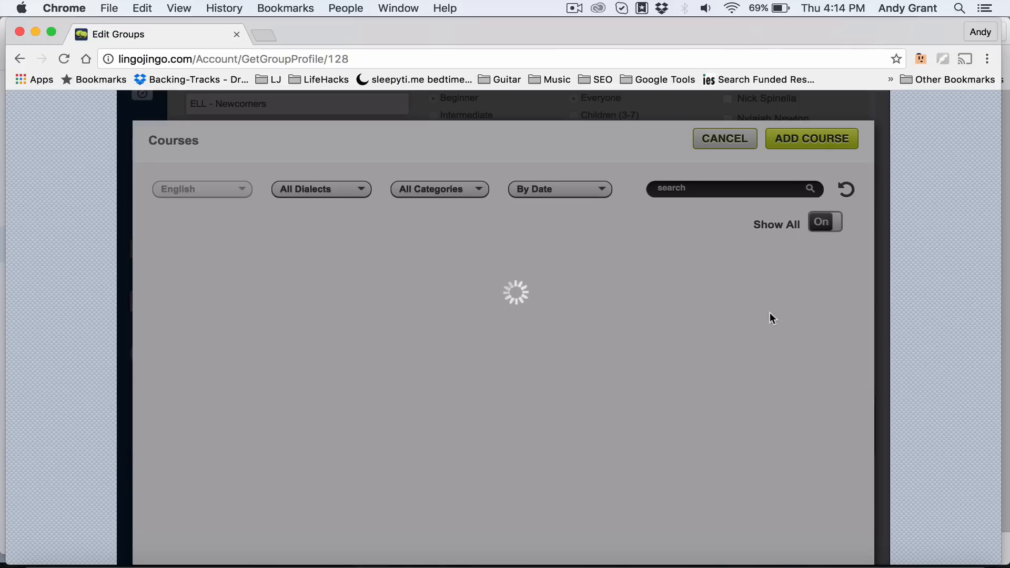
scroll(843, 410, "down", 2)
scroll(844, 410, "up", 2)
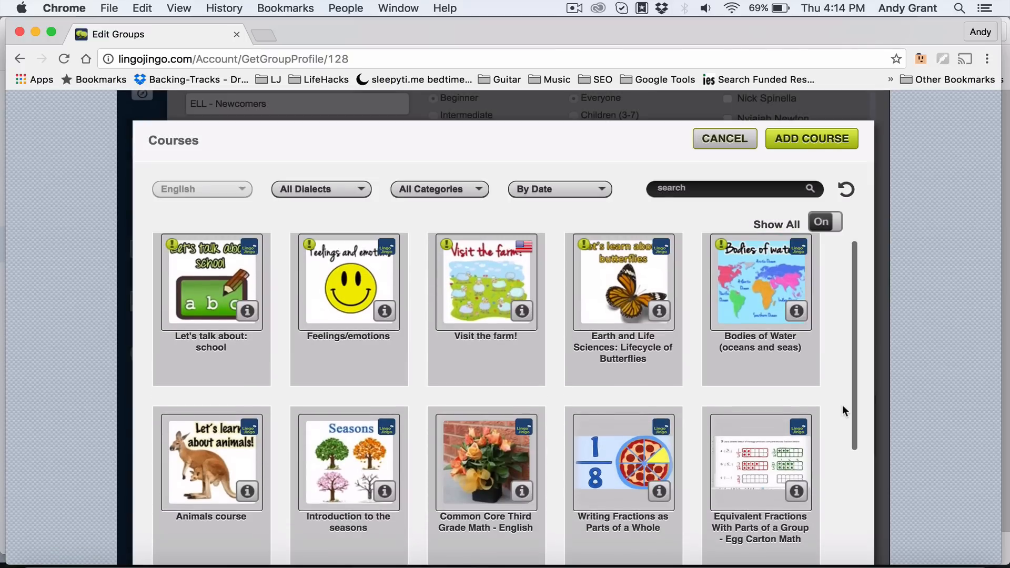
scroll(842, 406, "up", 1)
- Assign the "Let's talk about: school" and "Animals course" courses to the ELL - Newcomers group
left_click(233, 376)
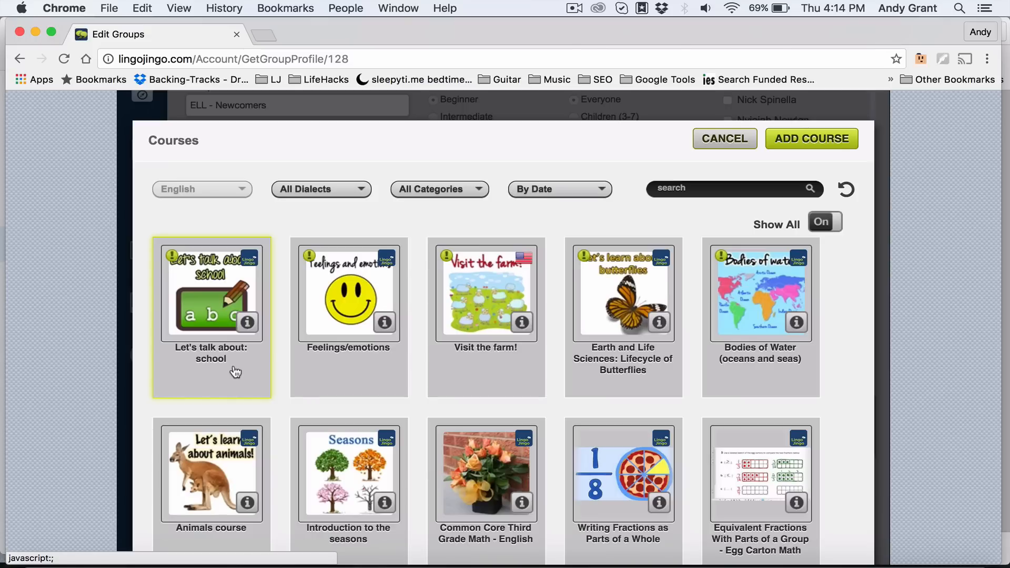
scroll(827, 430, "down", 3)
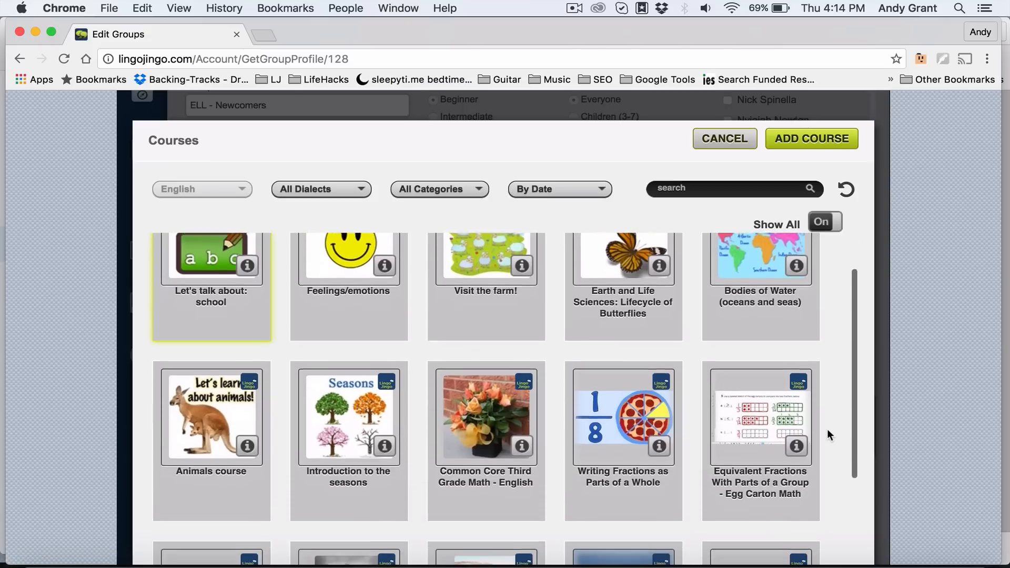
left_click(228, 462)
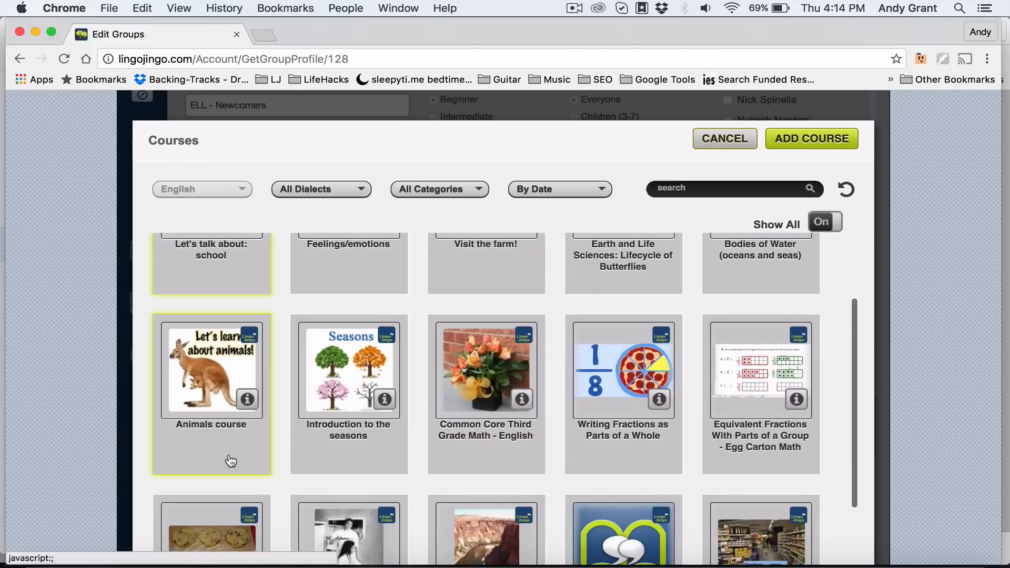
left_click(811, 143)
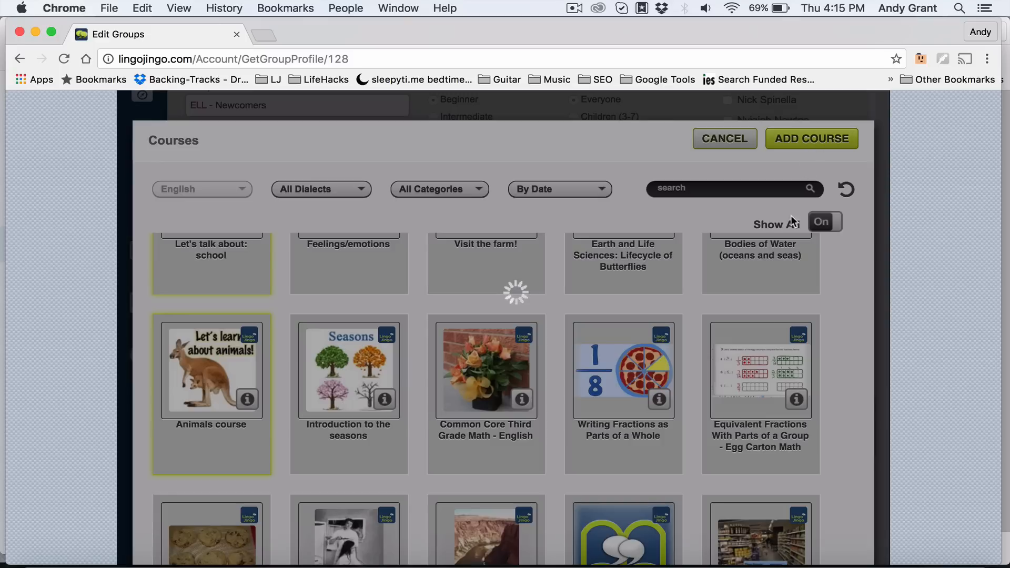
scroll(699, 465, "down", 1)
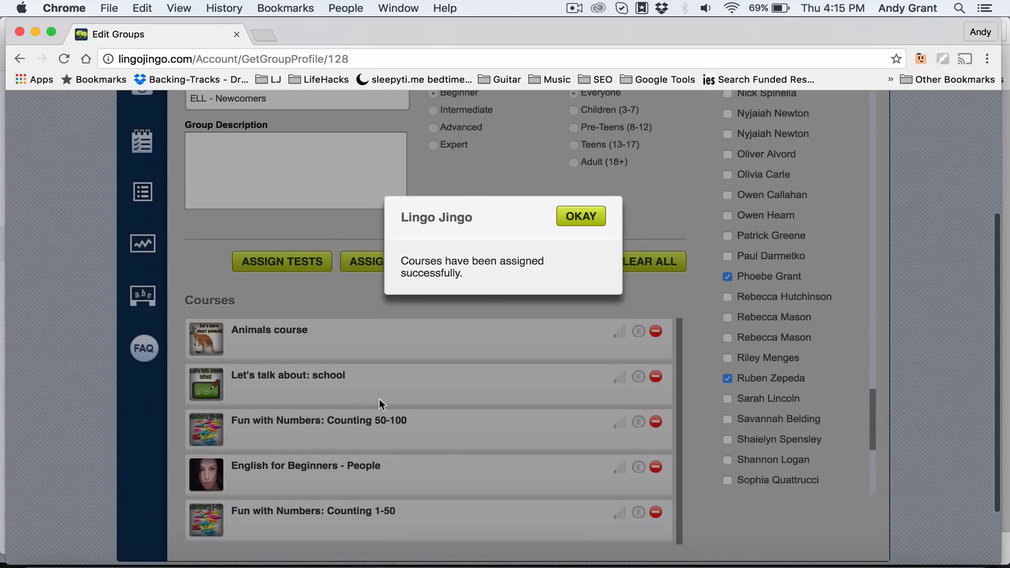
left_click(580, 216)
- Open the curricula available for assigning and expand "English supports for SLIFE and ELL's" and "Engineering is Elementary - Museum of Science Boston"
scroll(703, 454, "down", 2)
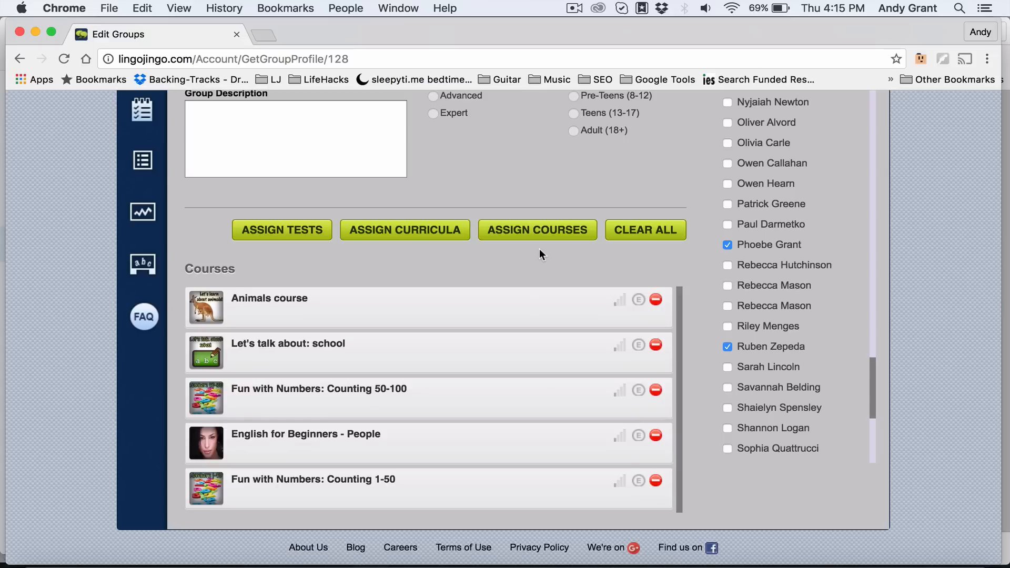
left_click(399, 231)
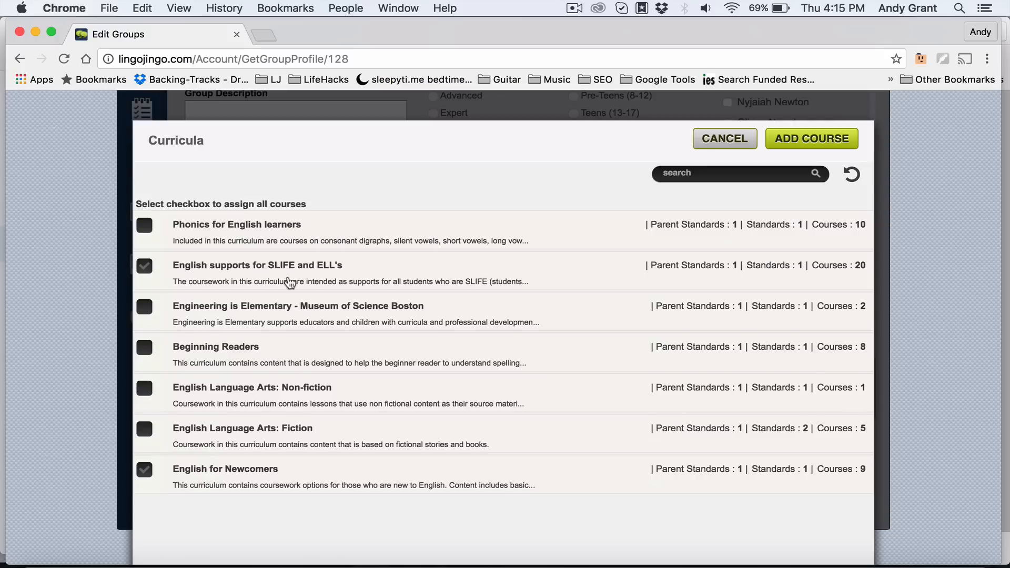
left_click(289, 282)
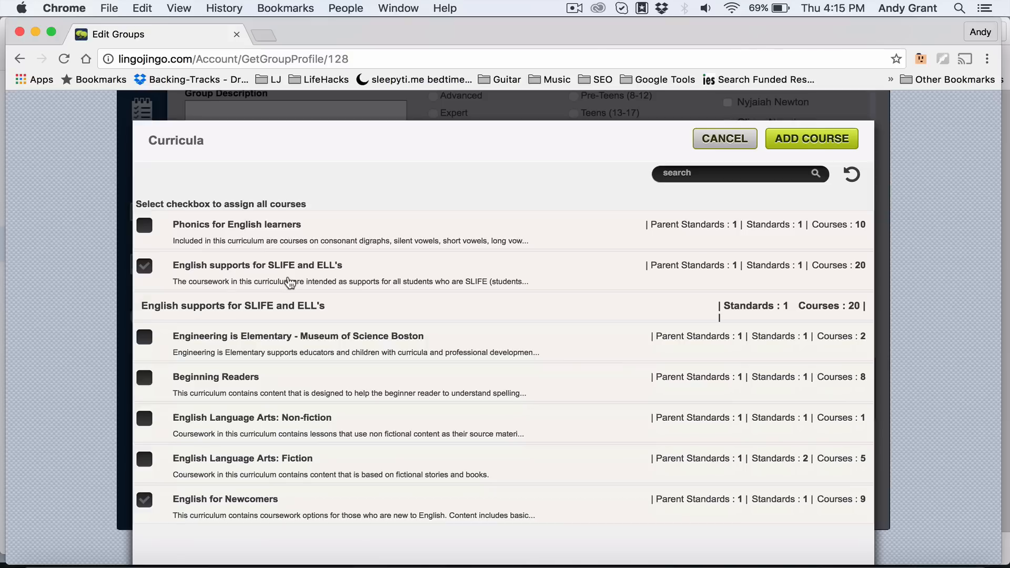
left_click(296, 343)
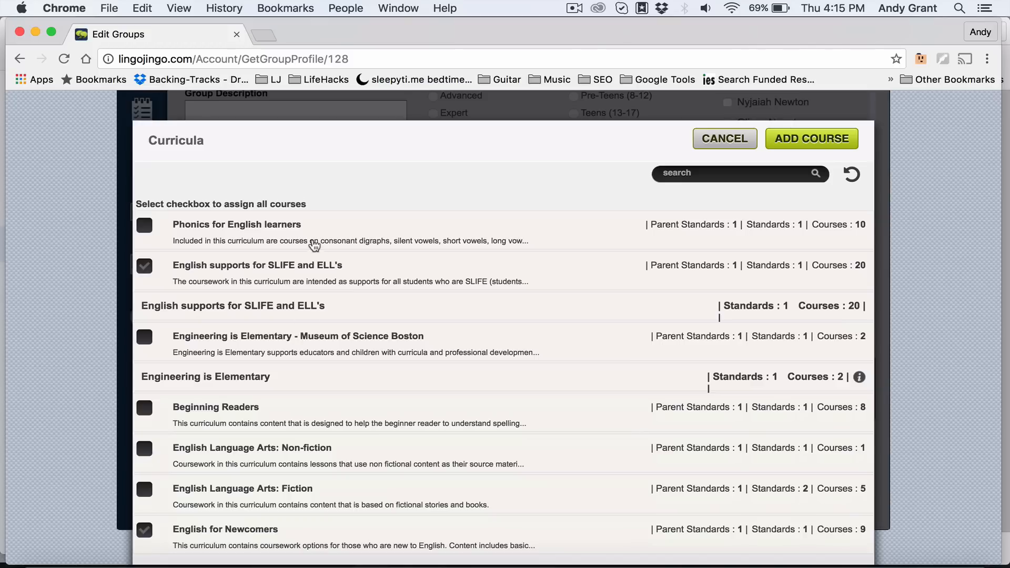
- Select the "Phonics for English learners" curriculum, review its "Let's learn about phonics" courses and assign them all to the group
left_click(314, 233)
left_click(143, 226)
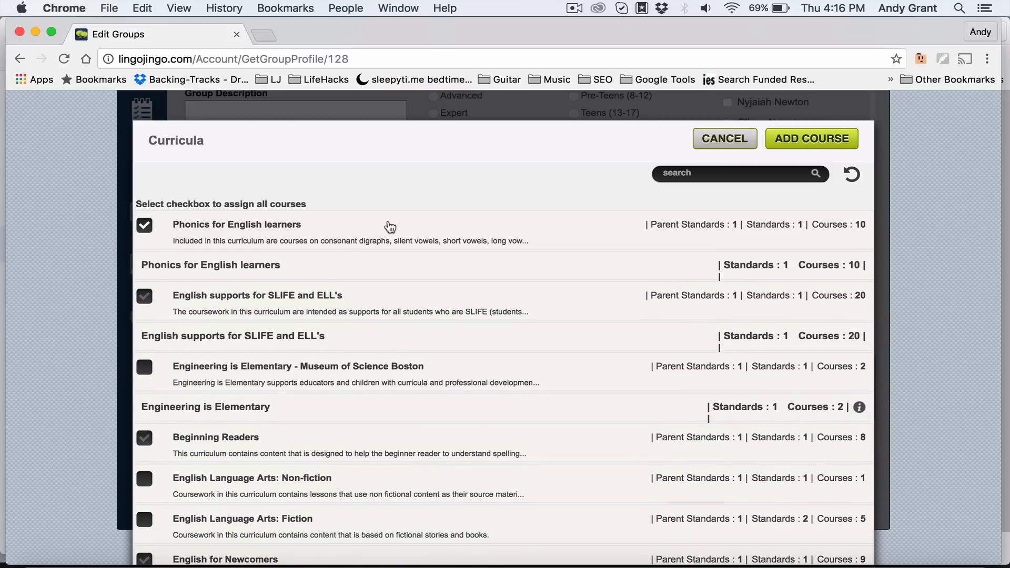
left_click(390, 226)
left_click(341, 223)
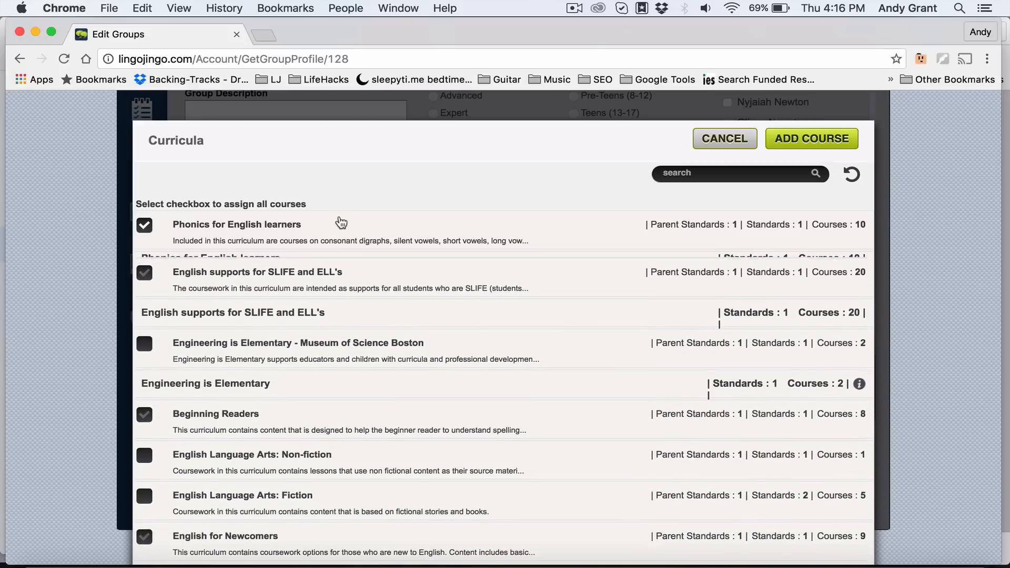
left_click(279, 264)
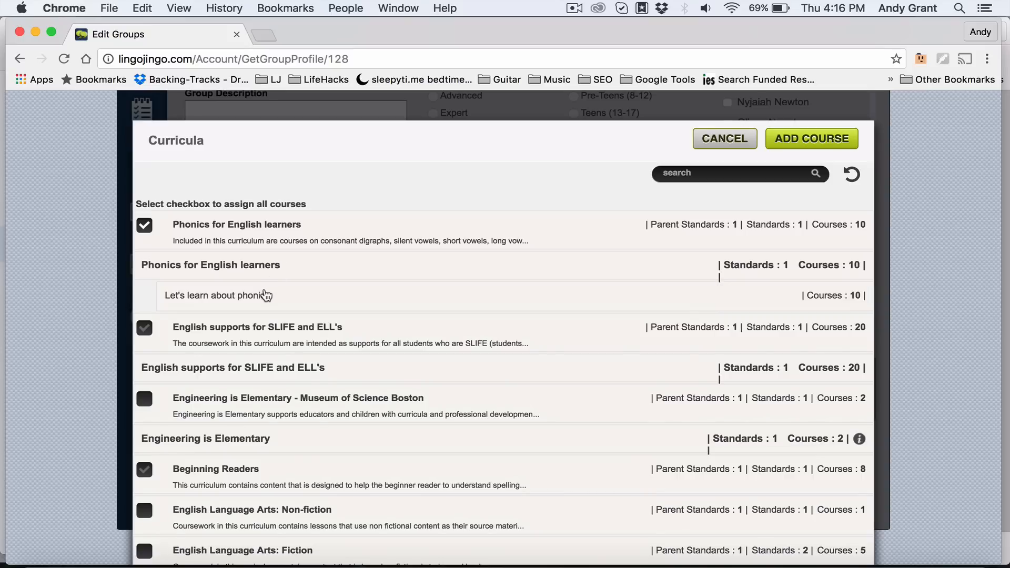
left_click(265, 297)
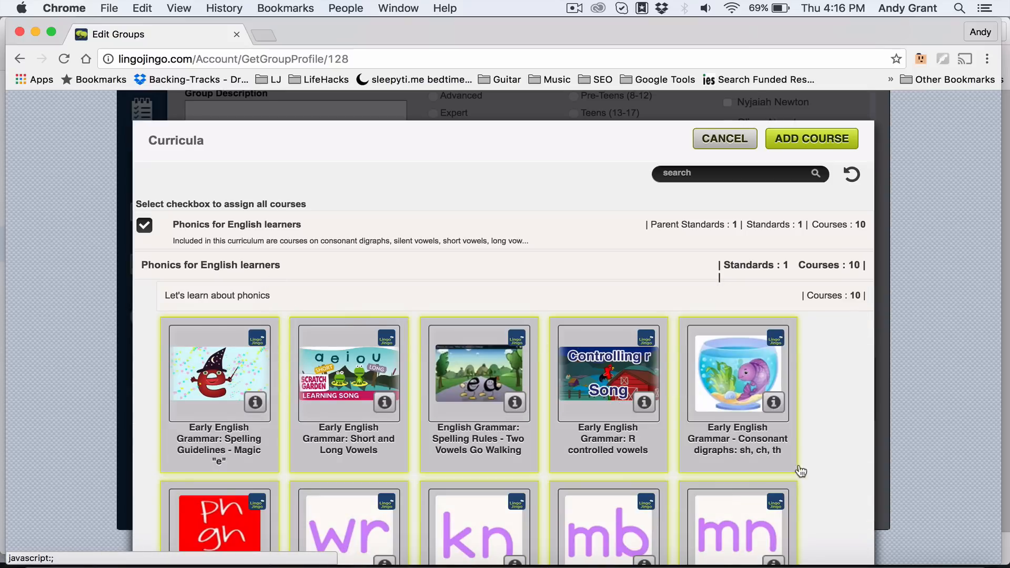
scroll(820, 480, "down", 3)
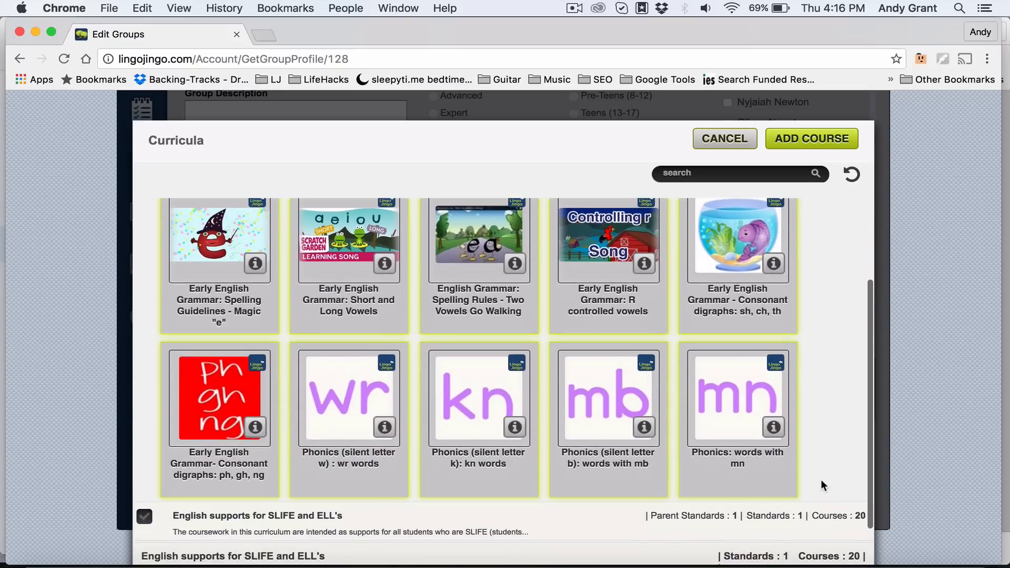
scroll(821, 481, "up", 3)
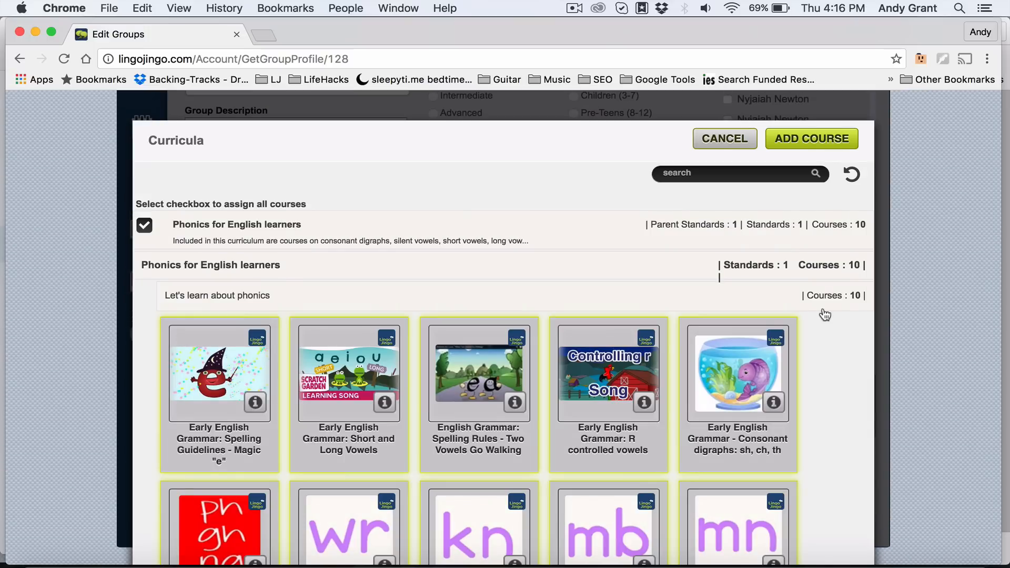
left_click(809, 149)
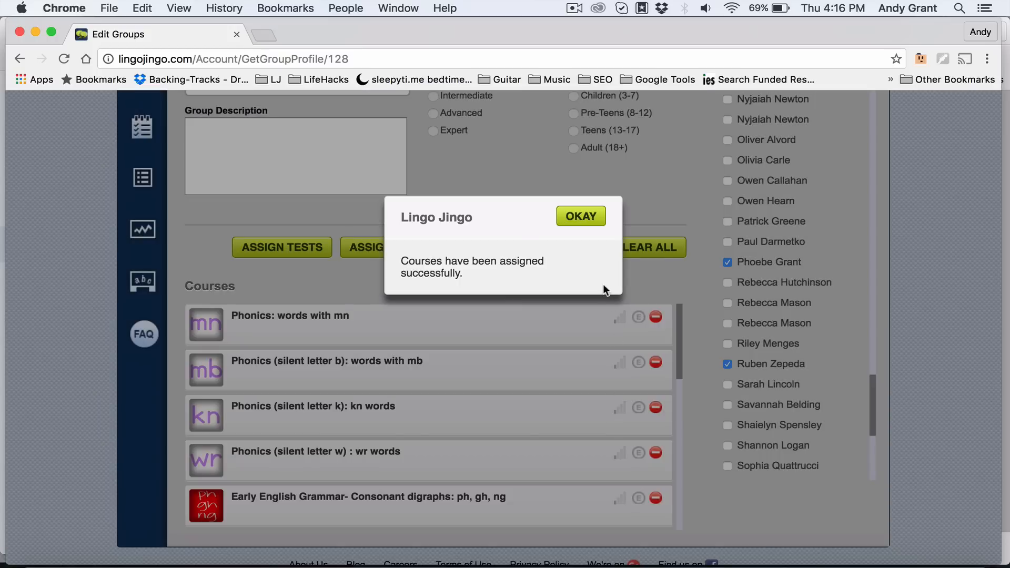
left_click(583, 220)
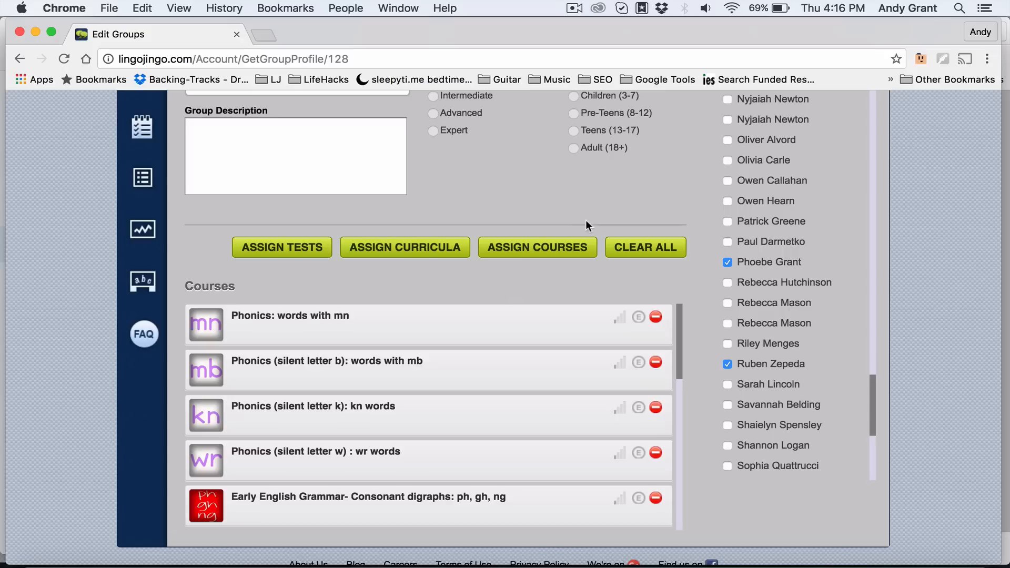
- Look over the tests available for assigning to the group, and close the selection without adding any
left_click(283, 250)
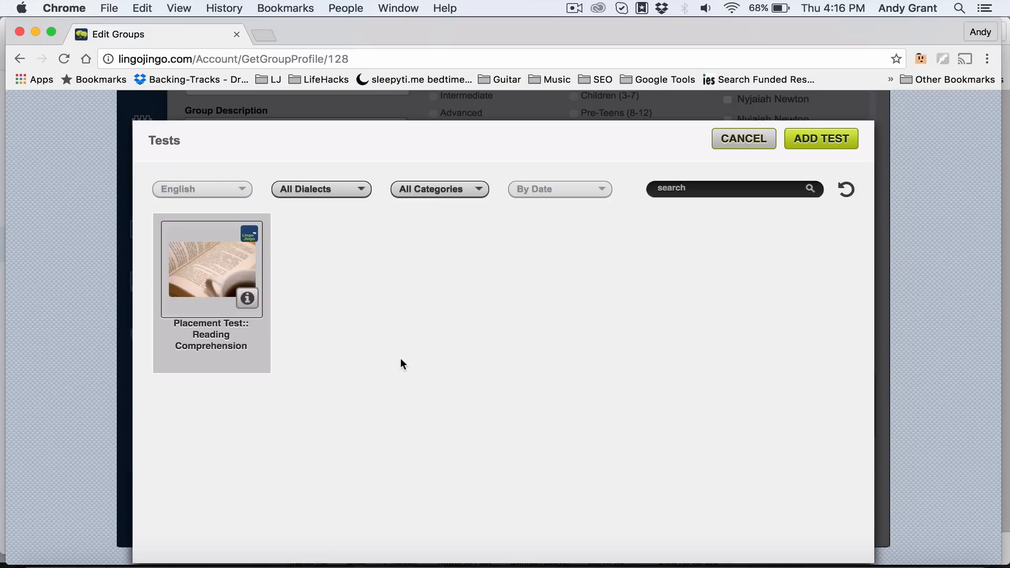
left_click(743, 139)
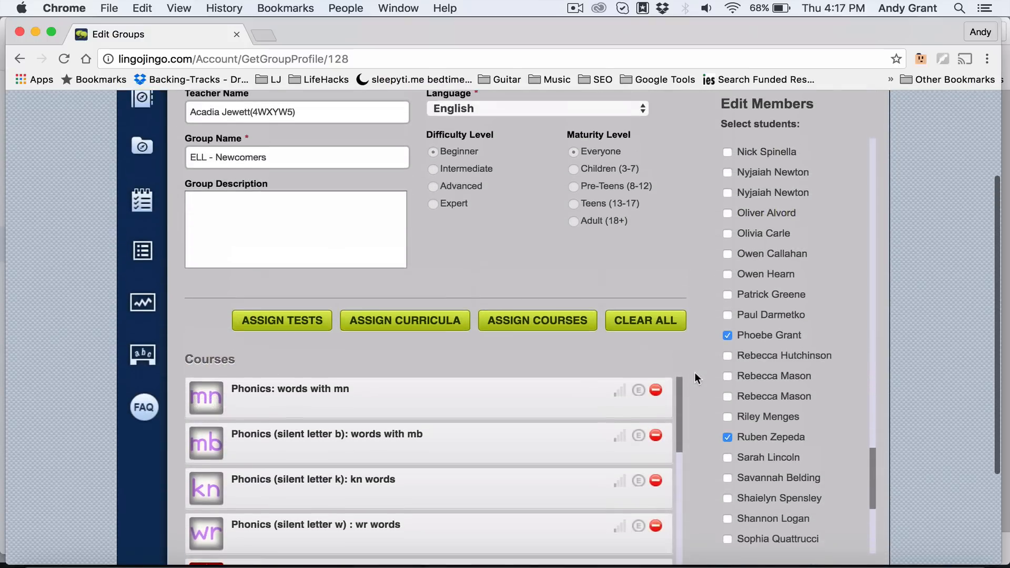
scroll(694, 372, "down", 5)
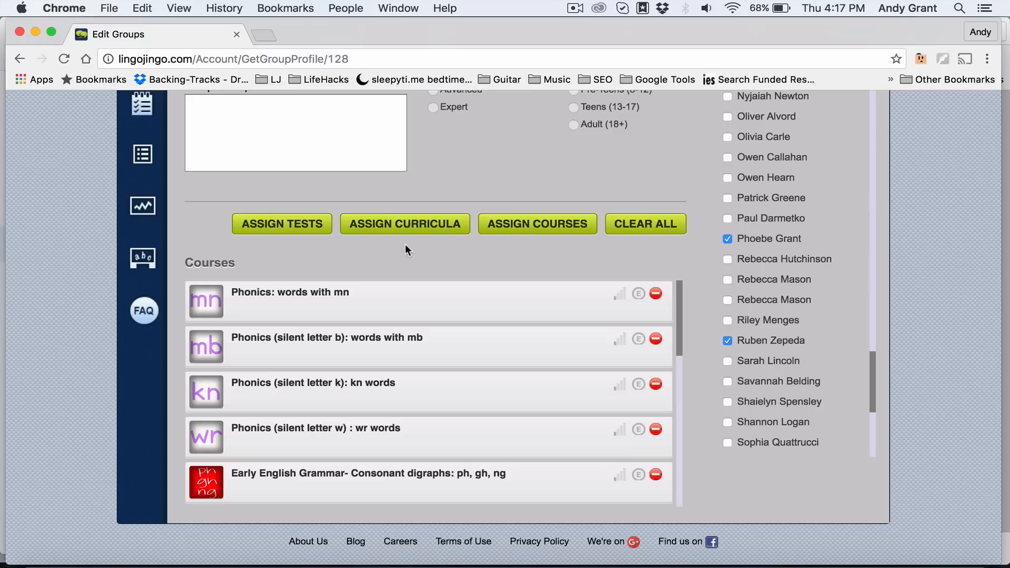
- Save the changes to the ELL - Newcomers group
scroll(712, 311, "up", 8)
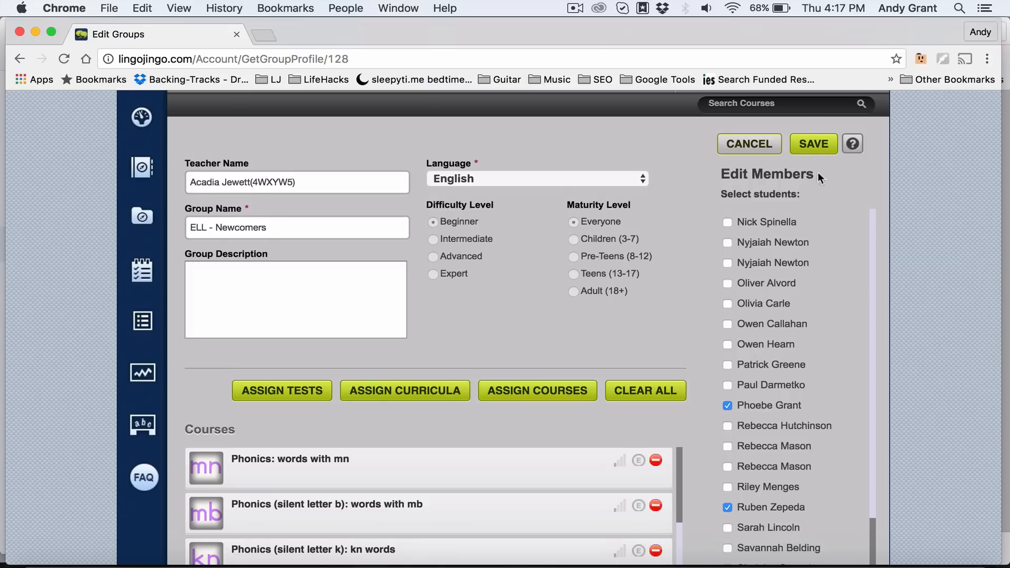
left_click(810, 144)
left_click(584, 216)
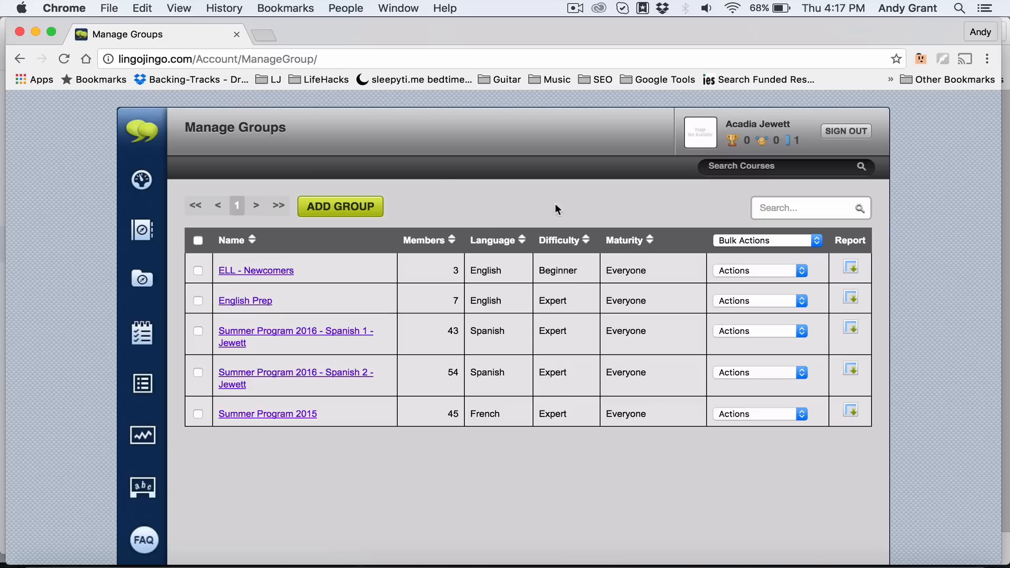
- Return to the dashboard, dismiss the welcome message, and open the student management list
left_click(141, 181)
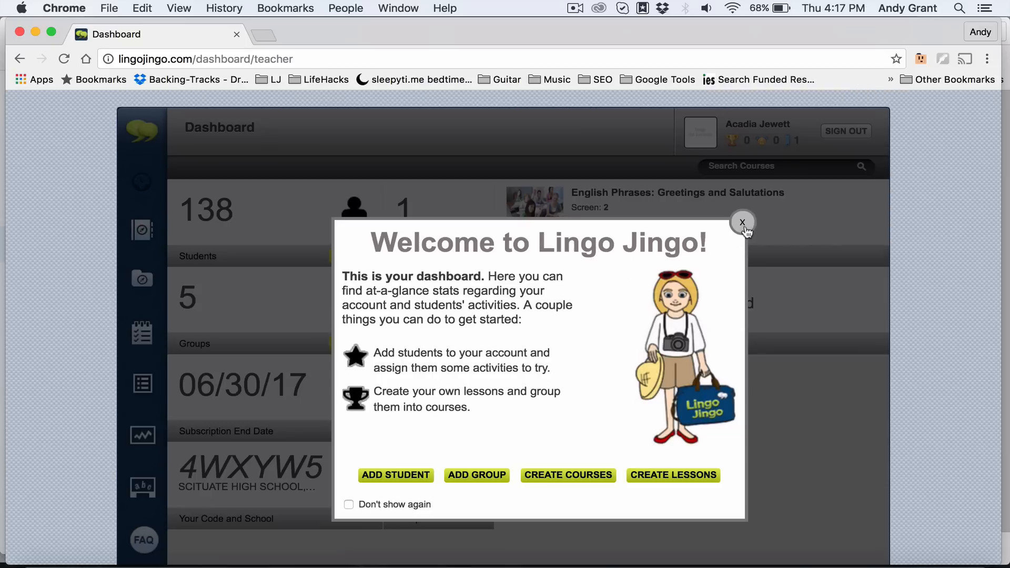
left_click(741, 223)
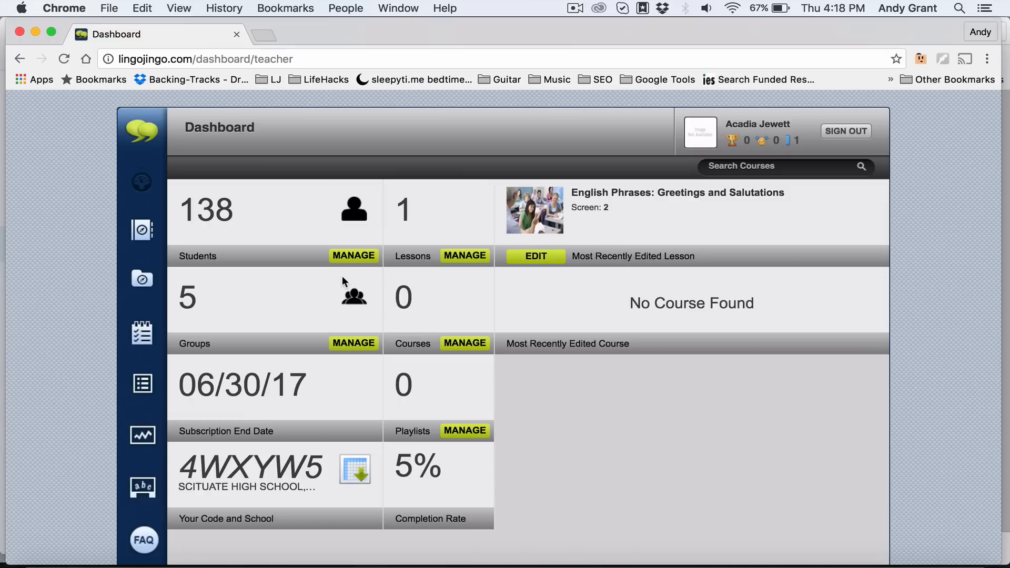
left_click(356, 259)
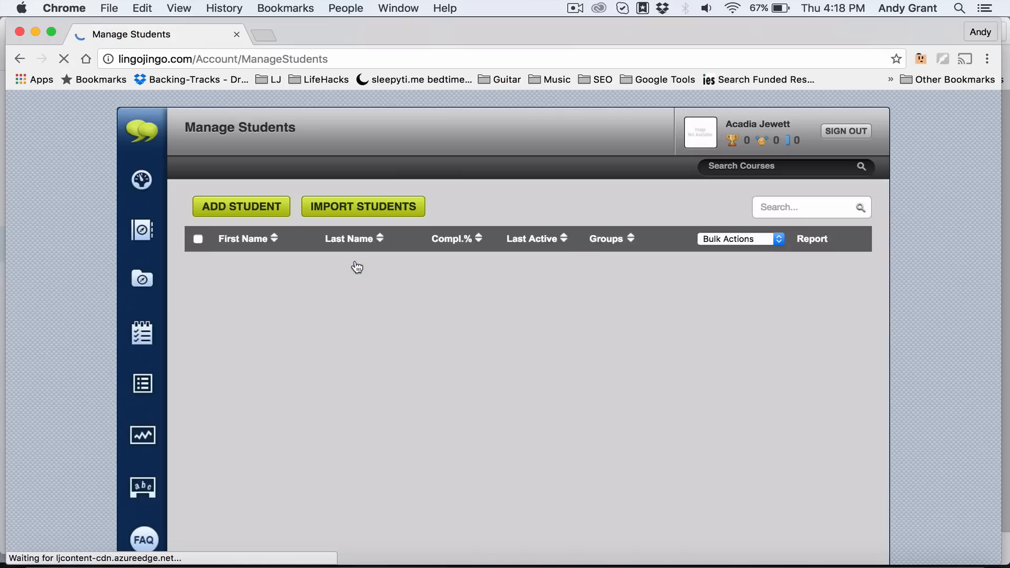
scroll(923, 428, "down", 2)
scroll(924, 428, "down", 4)
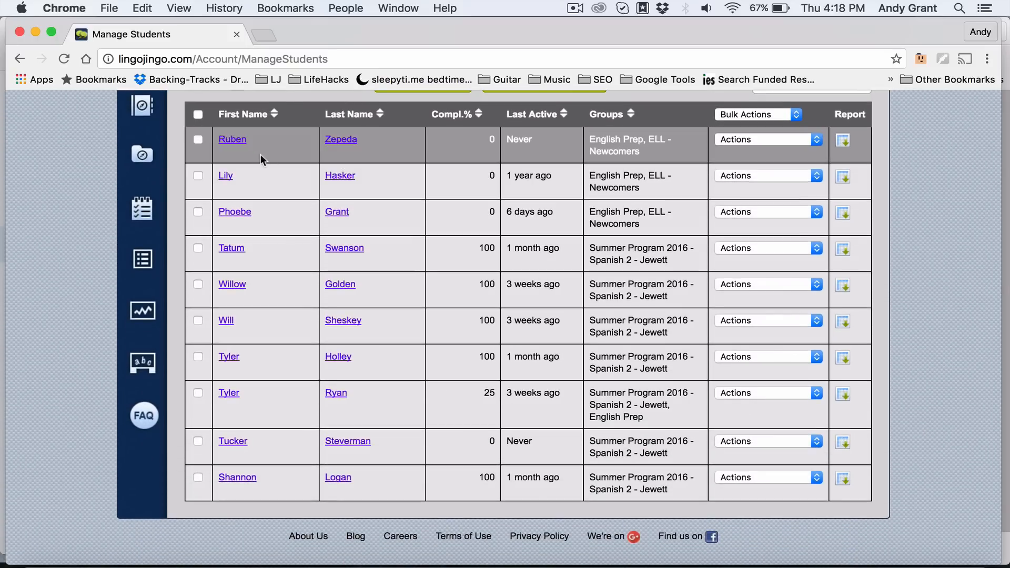
- Select the first listed student and open that student's playlist to review the assigned courses
left_click(198, 141)
scroll(963, 254, "up", 3)
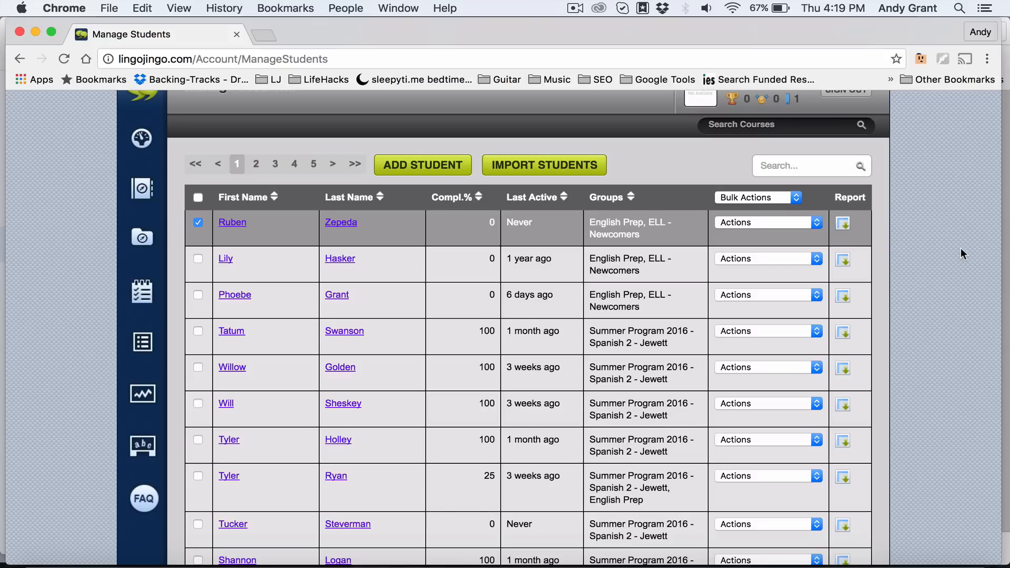
left_click(816, 225)
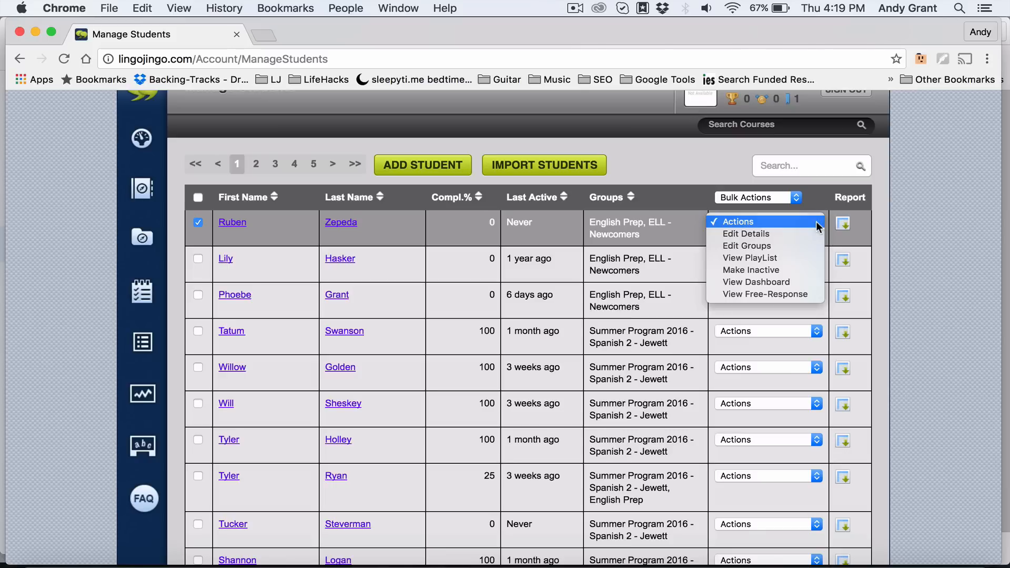
left_click(793, 256)
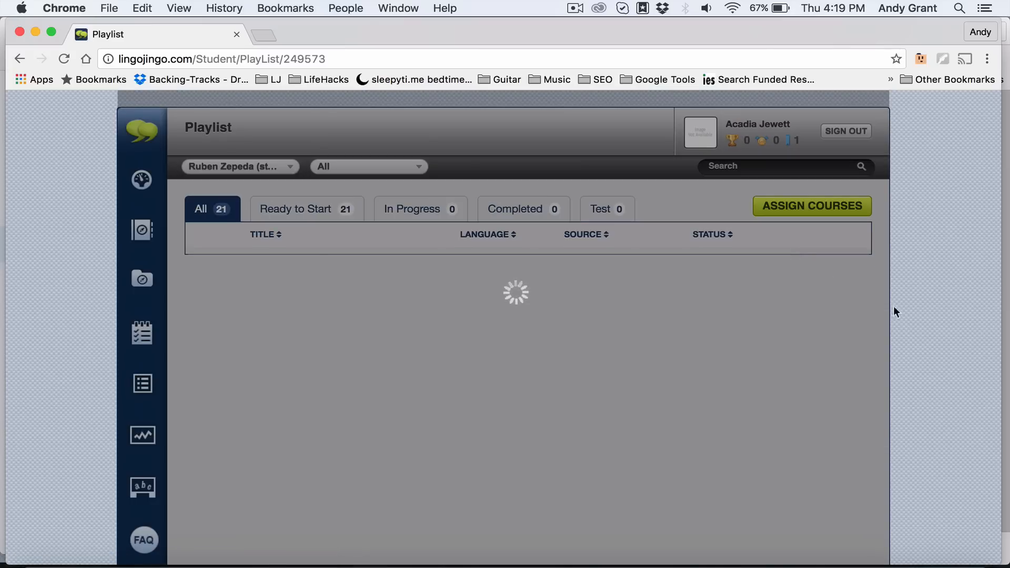
scroll(943, 379, "down", 3)
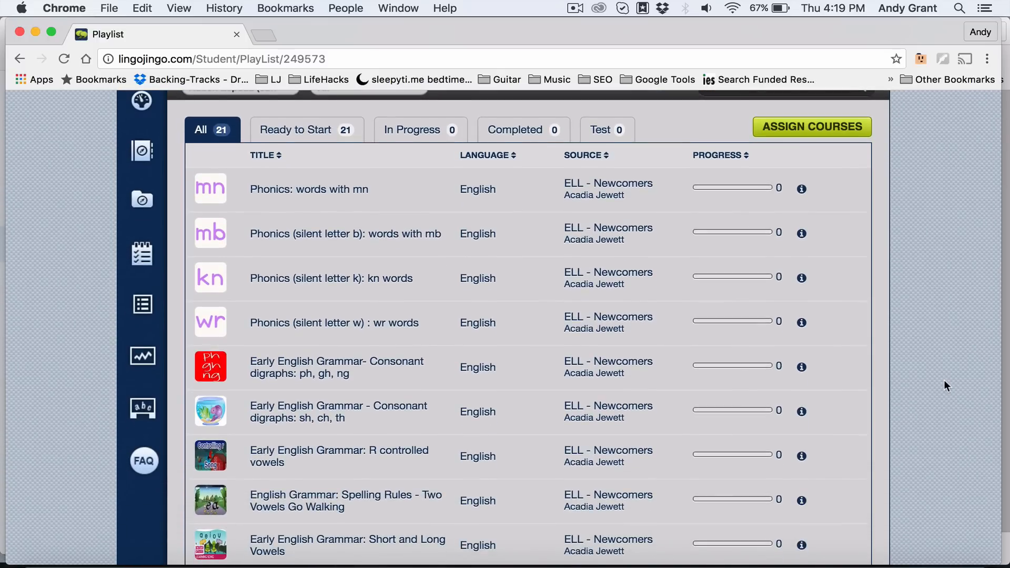
- Check the student's in-progress courses, and return to the full list of assigned courses
scroll(943, 379, "up", 1)
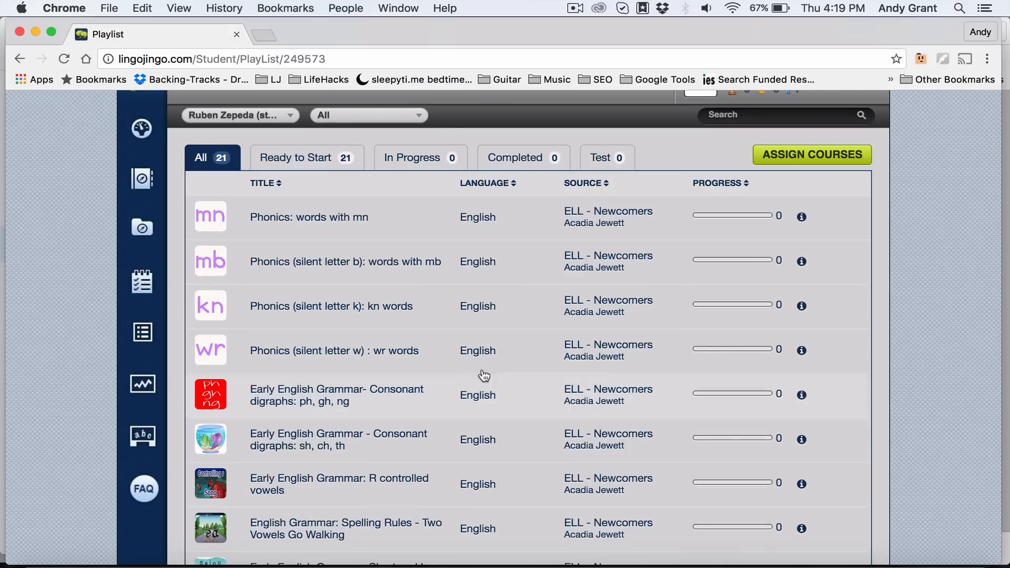
left_click(408, 160)
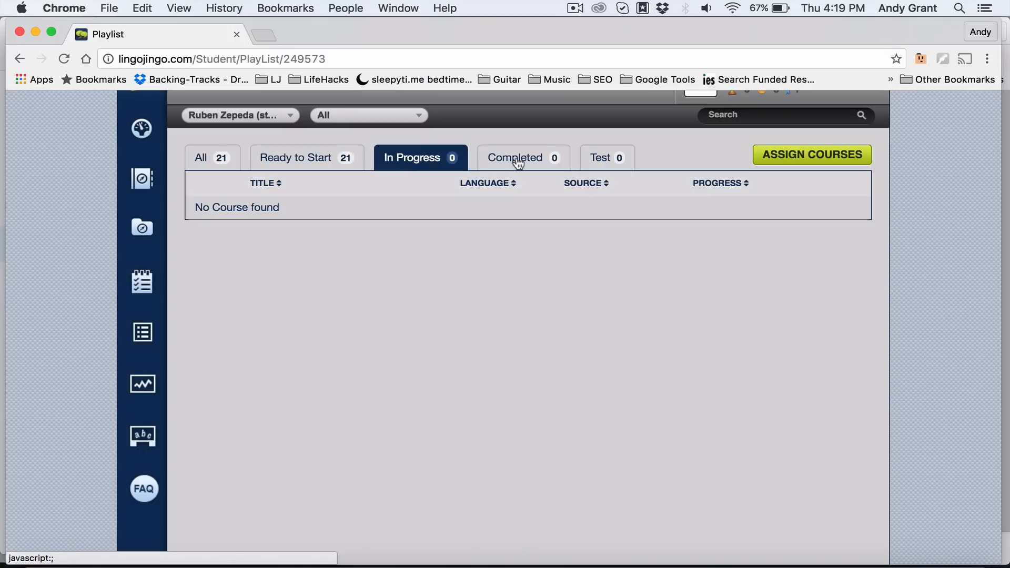
left_click(206, 158)
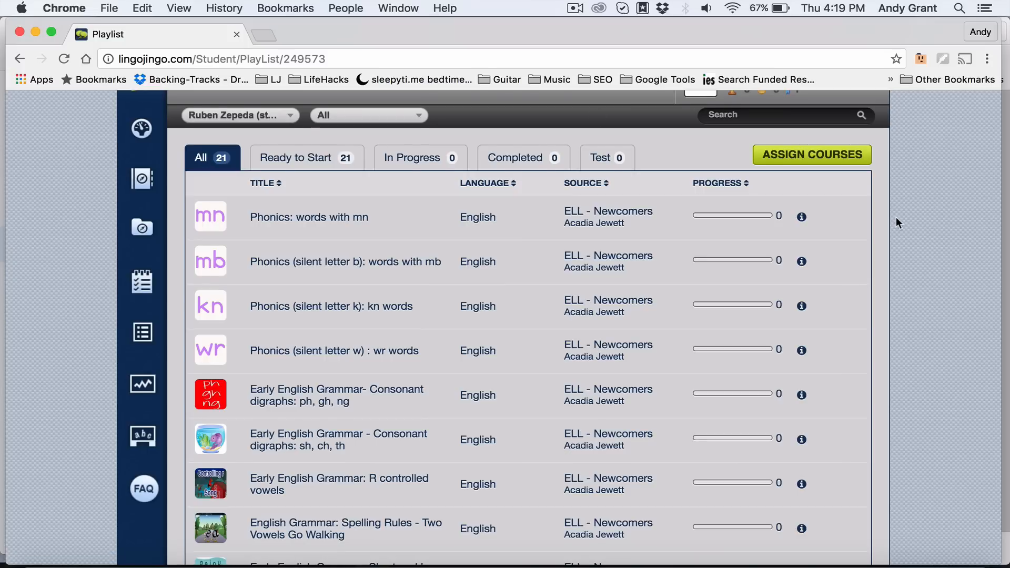
- Assign the English for Beginners - People course directly to the student's playlist and confirm the addition
scroll(895, 216, "up", 2)
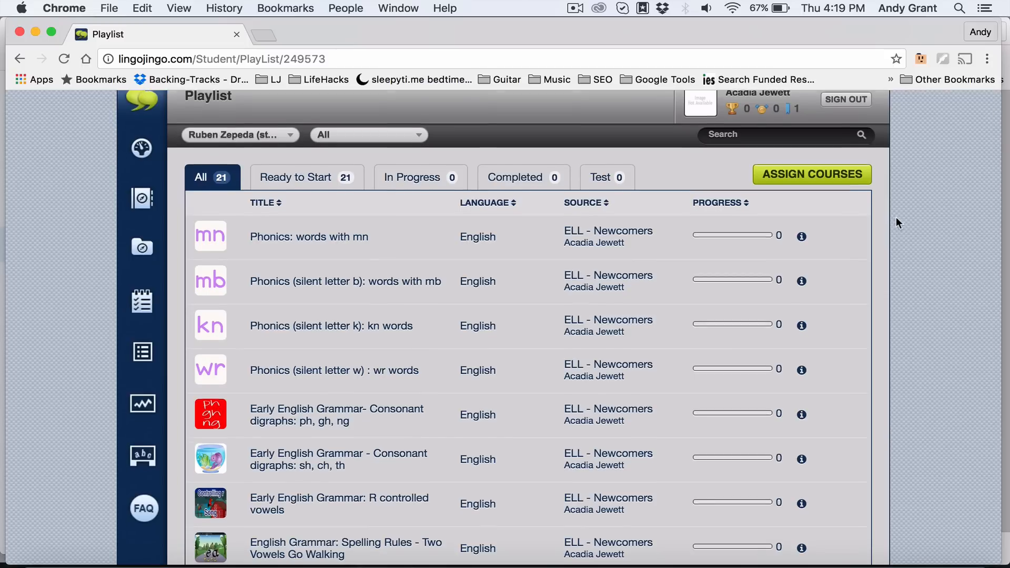
scroll(896, 217, "up", 2)
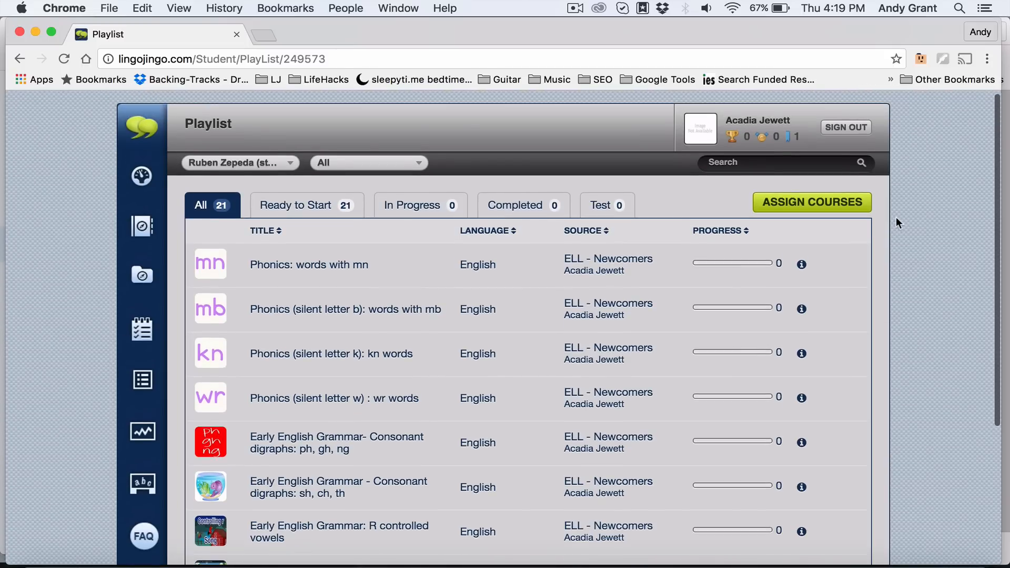
left_click(806, 203)
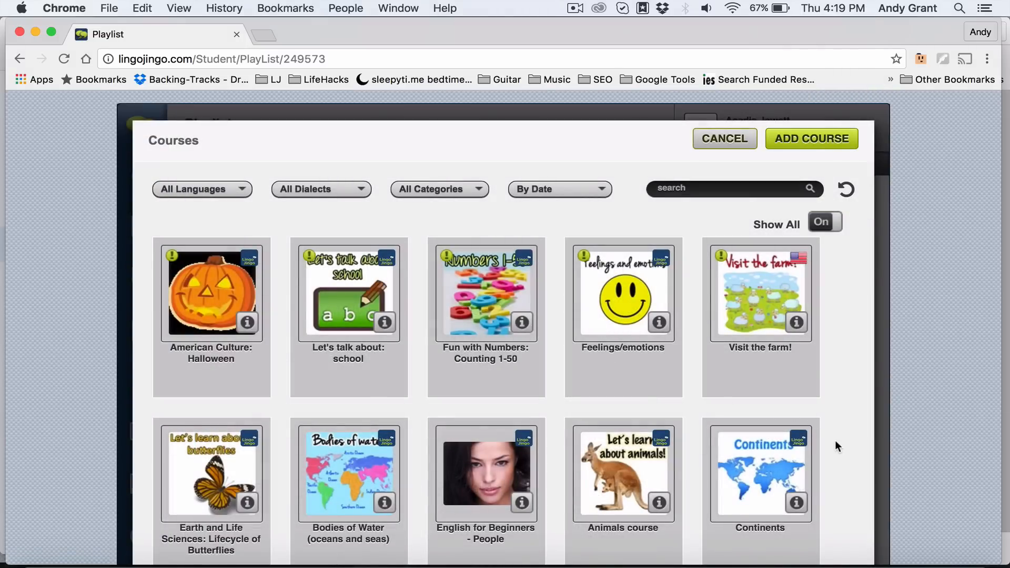
scroll(836, 447, "down", 5)
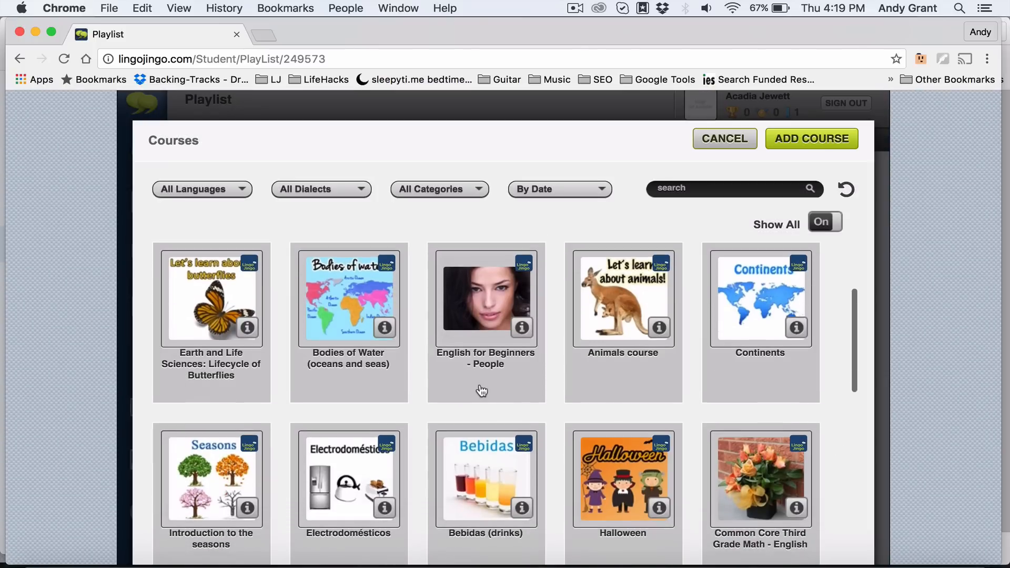
left_click(809, 145)
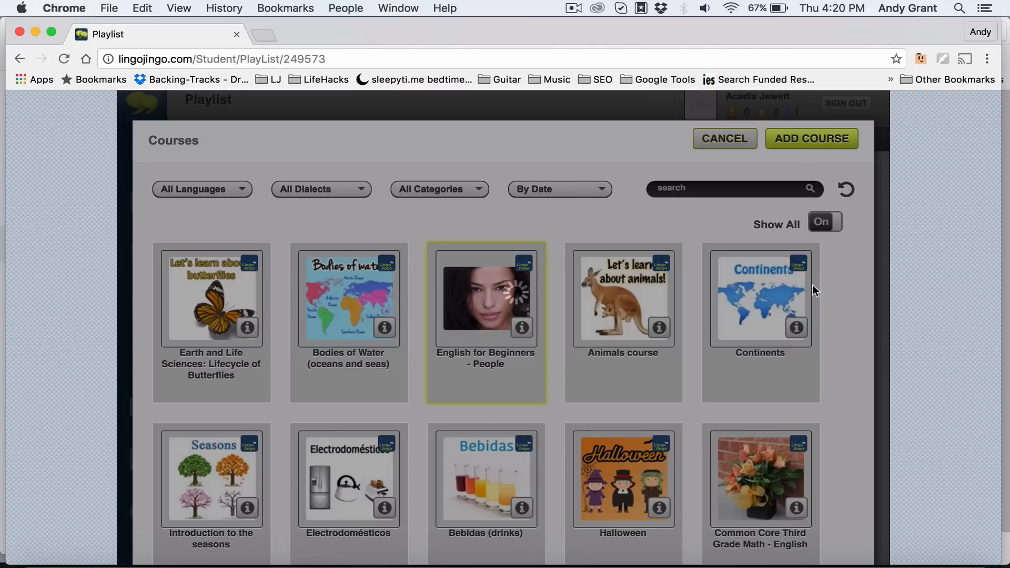
left_click(582, 217)
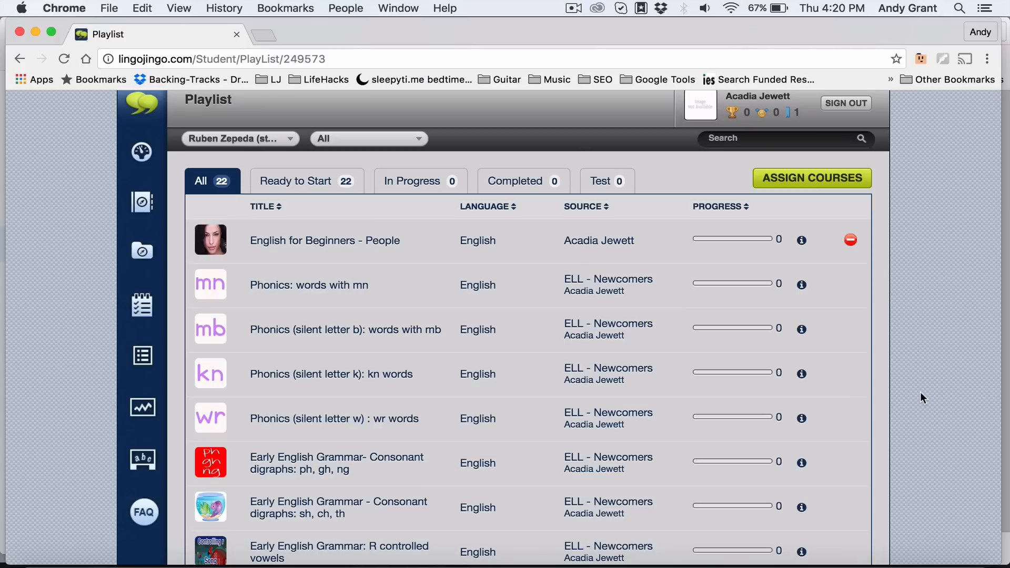
- Look over the student's updated playlist and return to the teacher dashboard
scroll(920, 394, "up", 1)
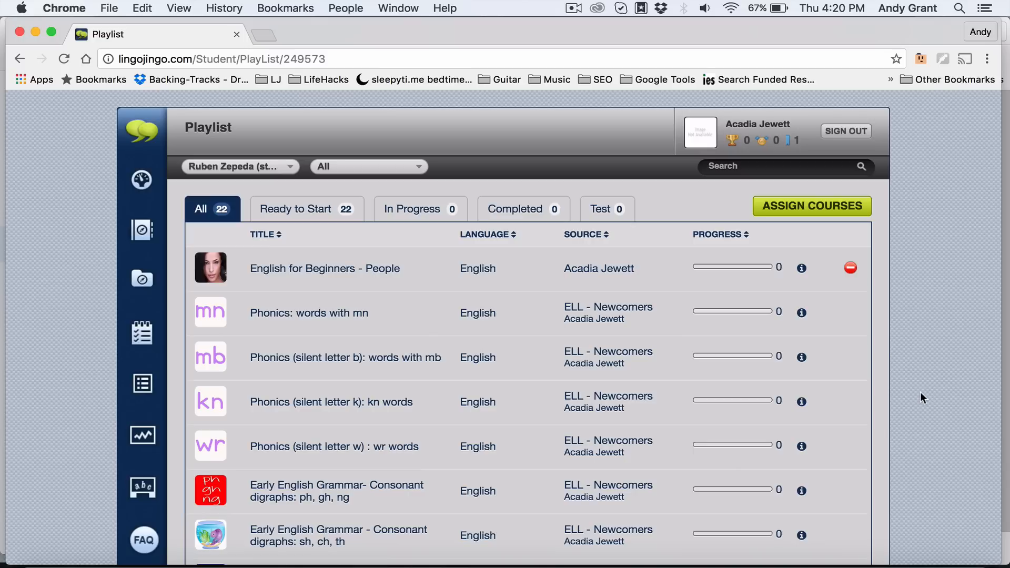
scroll(933, 367, "down", 3)
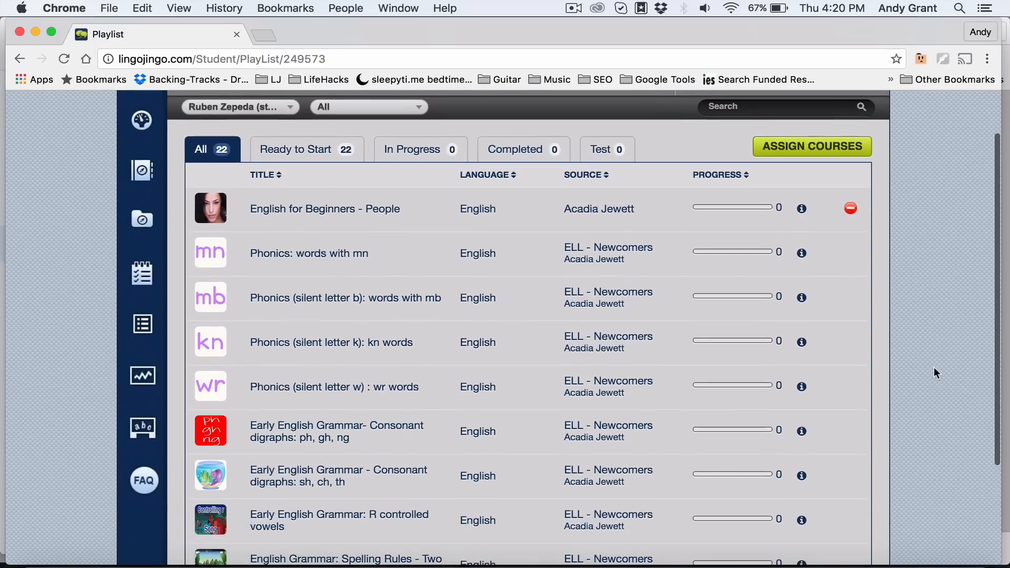
scroll(933, 367, "up", 3)
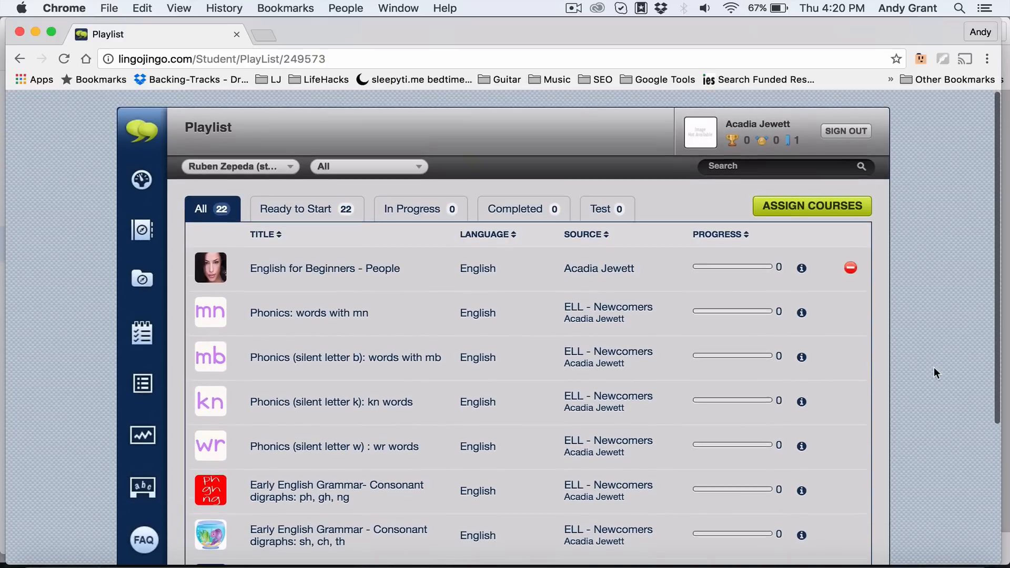
left_click(142, 183)
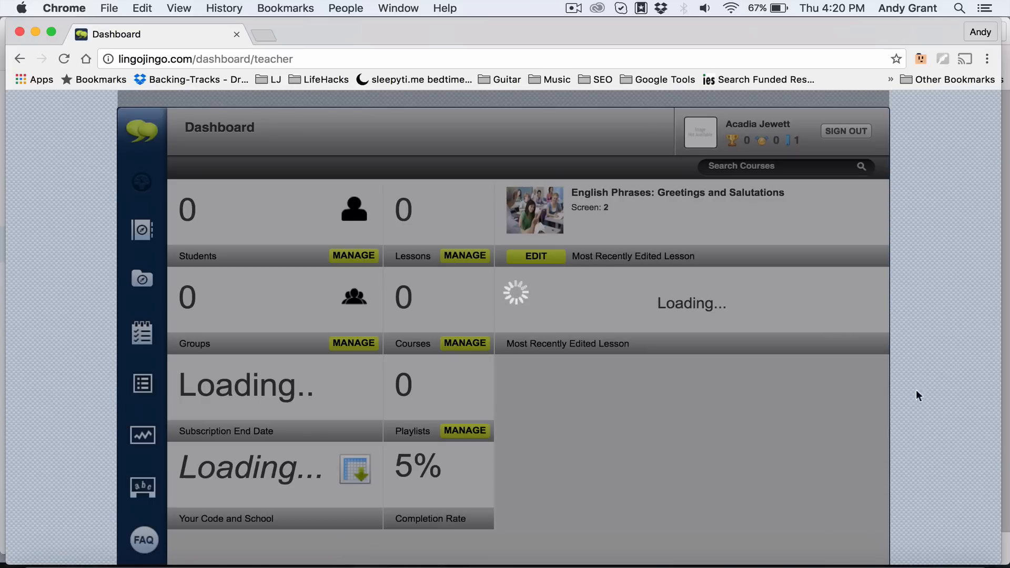